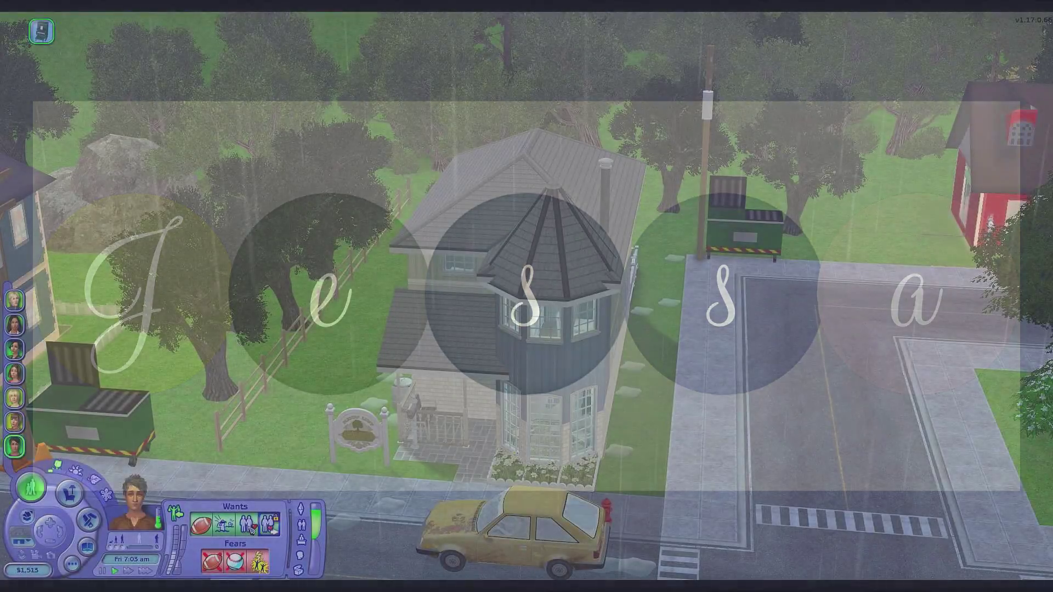
Step: Pause the game, switch to the browser, and read the opening posts of the Share Your Spreadsheets! forum thread
key(p)
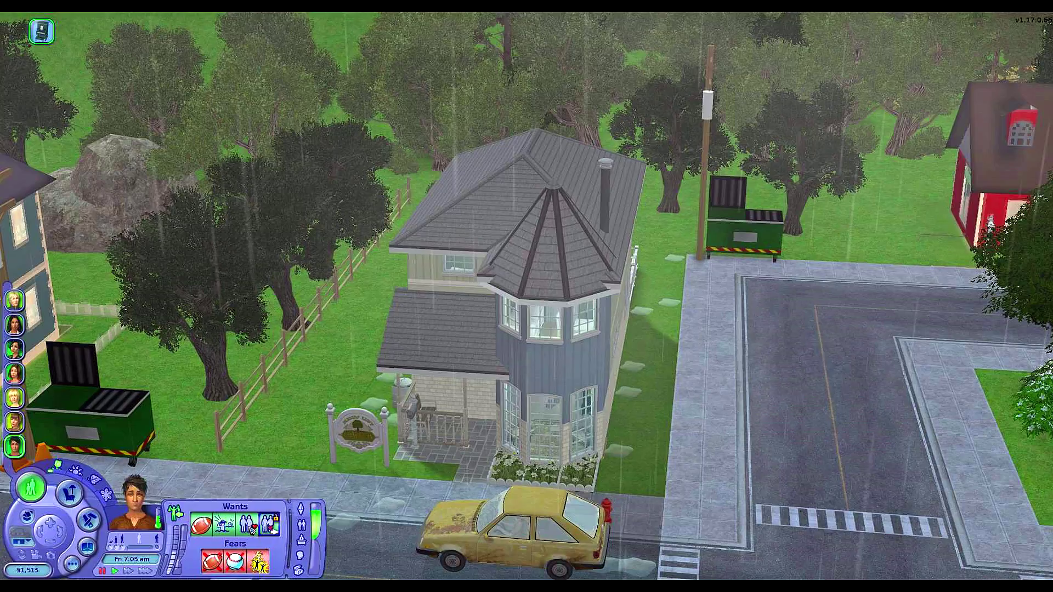
key(alt+Tab)
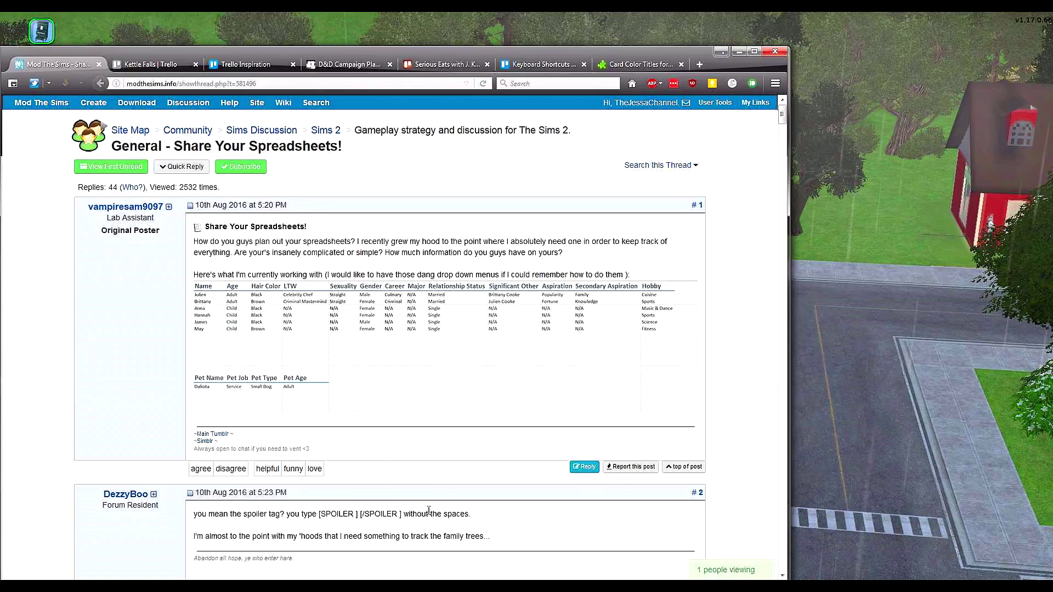
scroll(428, 511, down, 3)
scroll(429, 511, up, 3)
scroll(397, 527, down, 10)
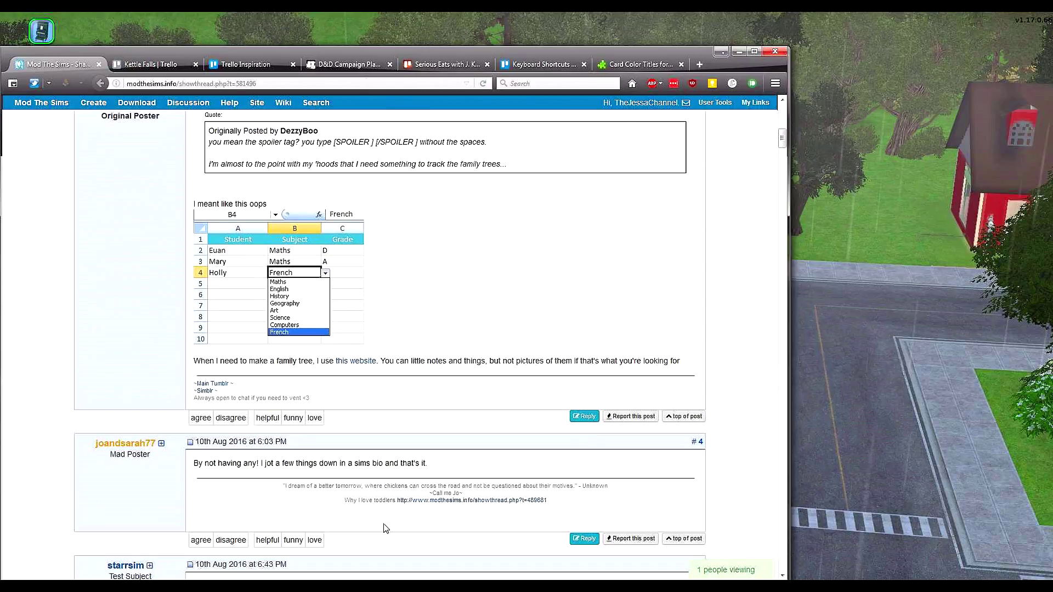
scroll(445, 499, down, 6)
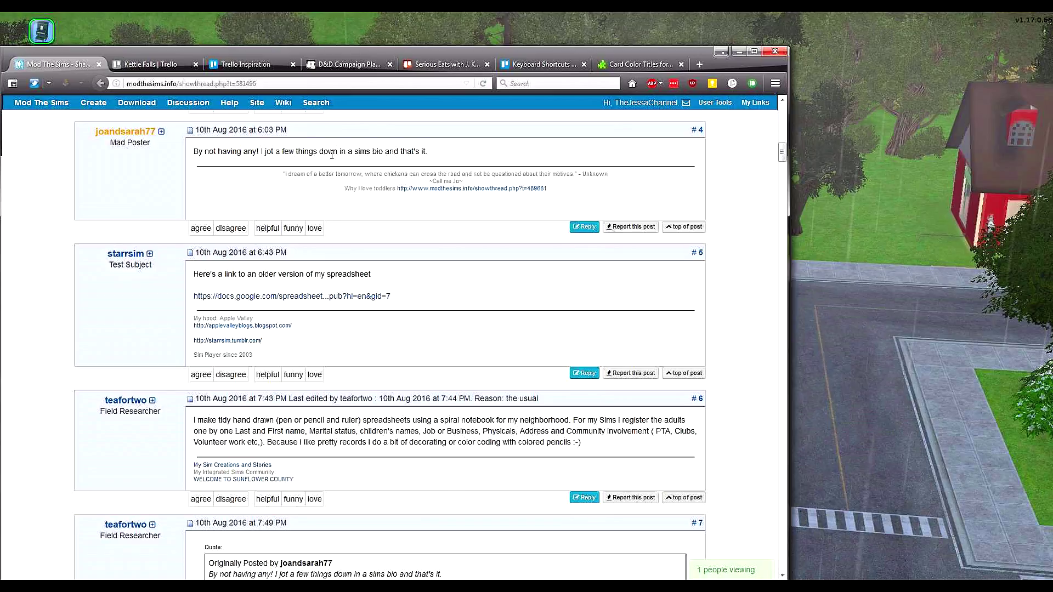
scroll(389, 464, down, 3)
scroll(214, 175, up, 3)
scroll(427, 498, down, 3)
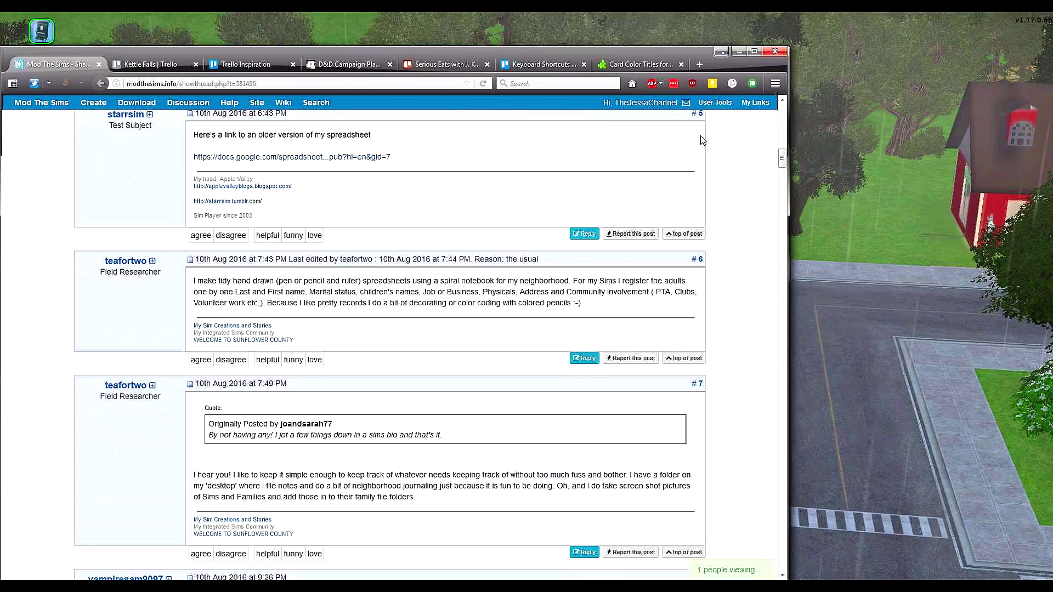
Step: Return to The Sims 2 and view the selected Sim's personality, biography field and needs
click(739, 53)
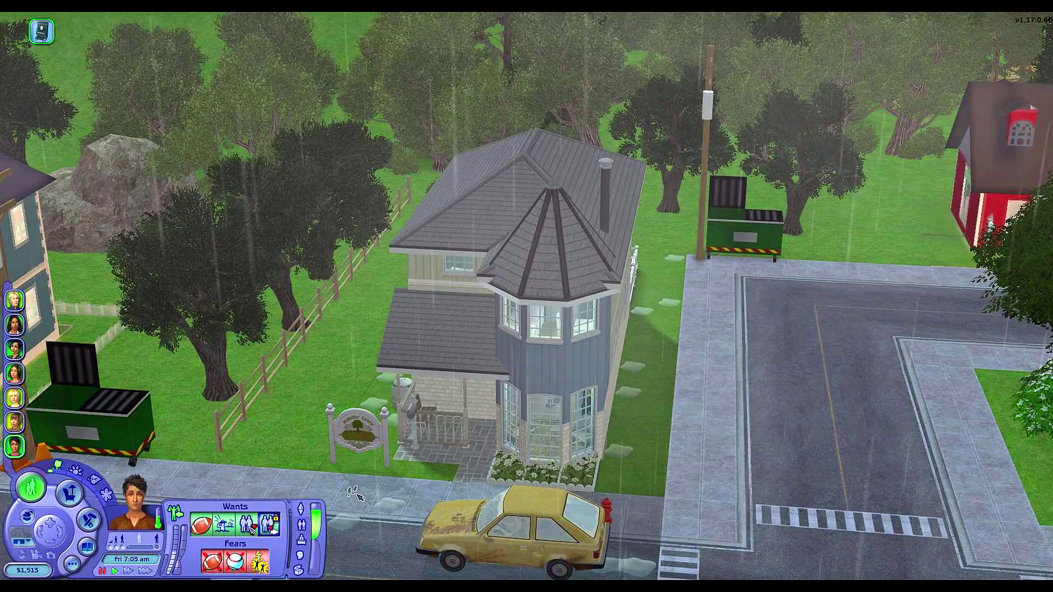
click(300, 558)
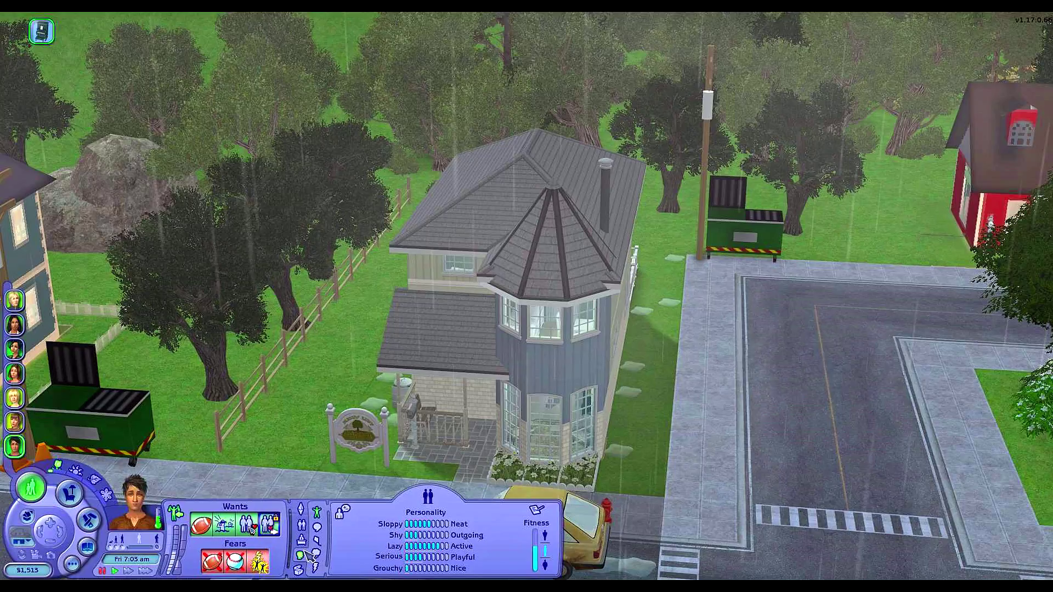
click(538, 514)
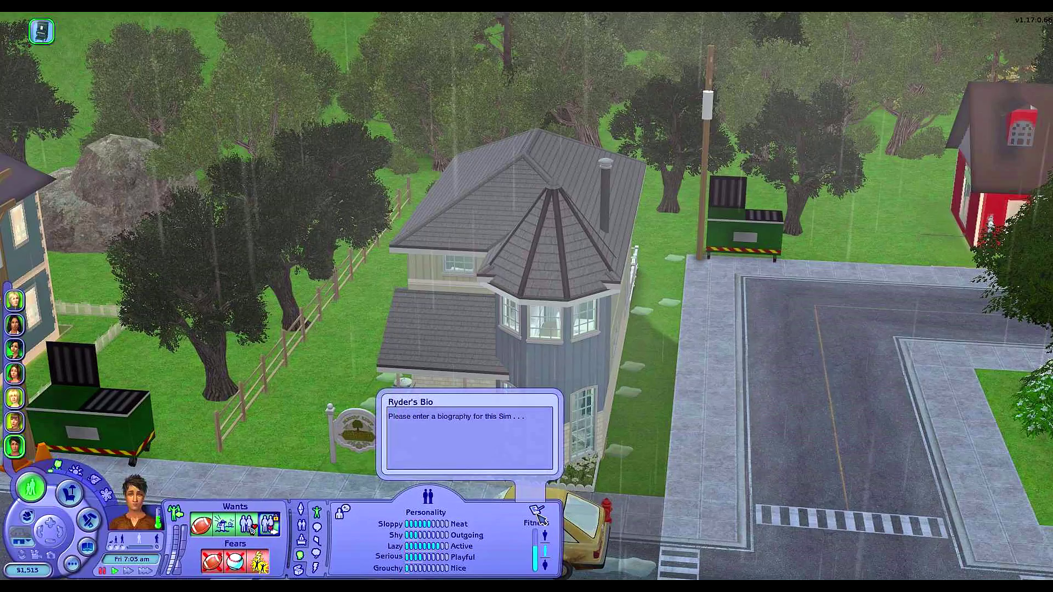
click(541, 513)
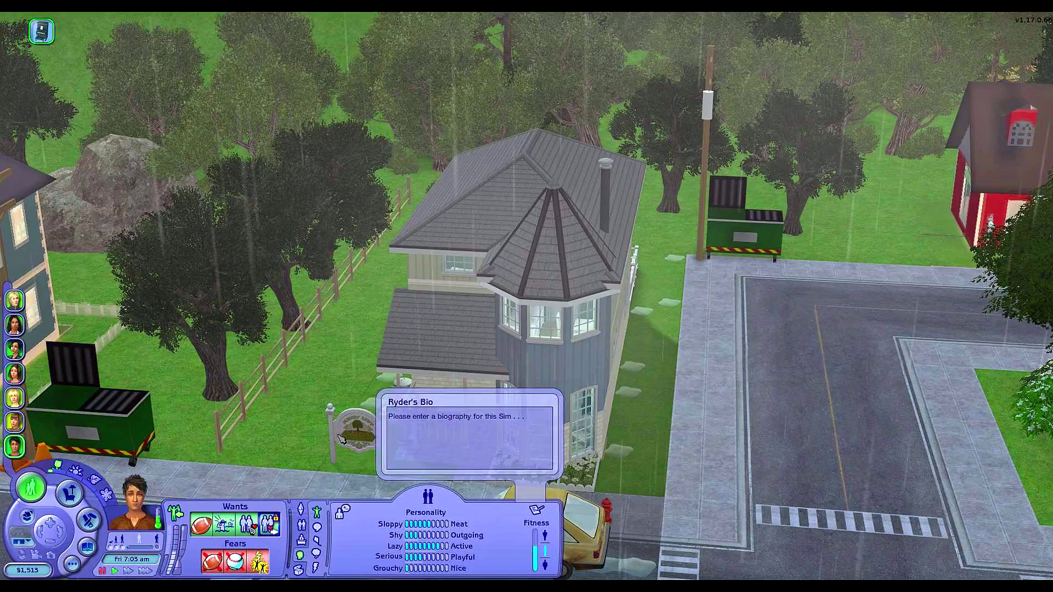
click(538, 513)
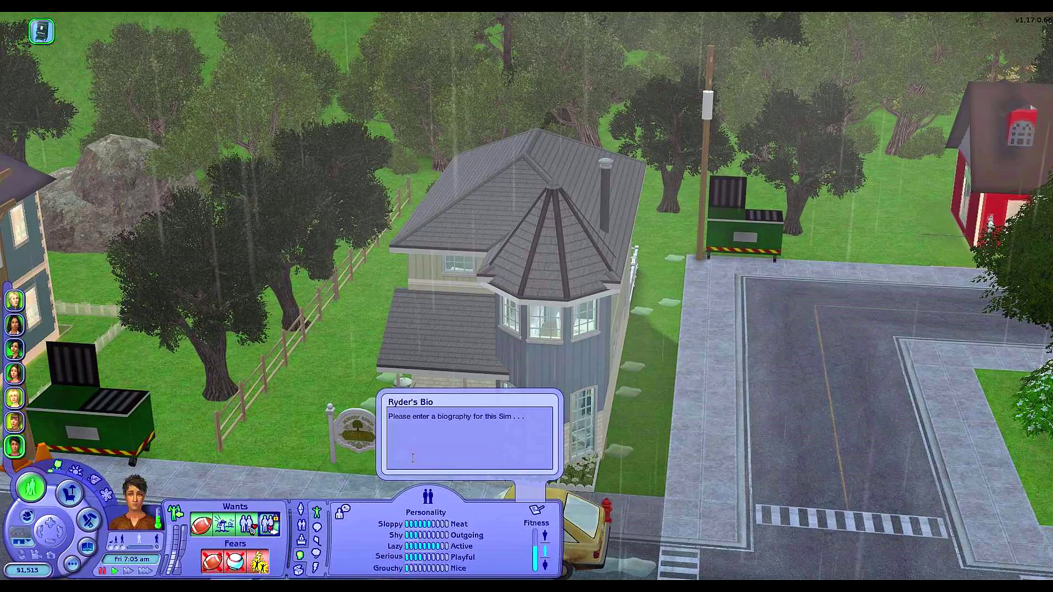
click(301, 509)
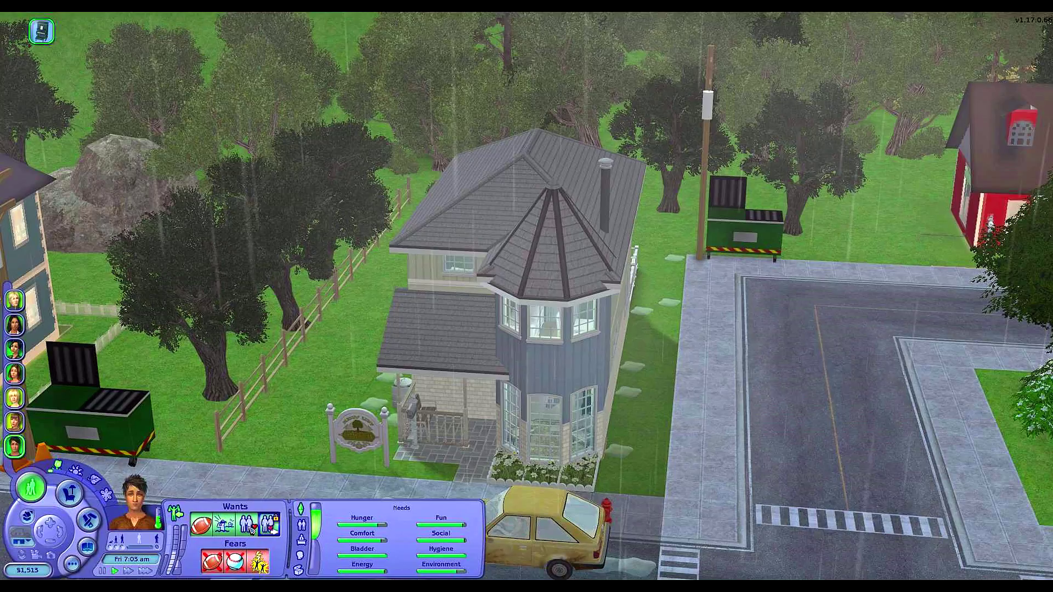
Step: Switch to the browser, view the Kettle Falls board, and browse the recipe example boards on the Trello Inspiration page
key(alt+Tab)
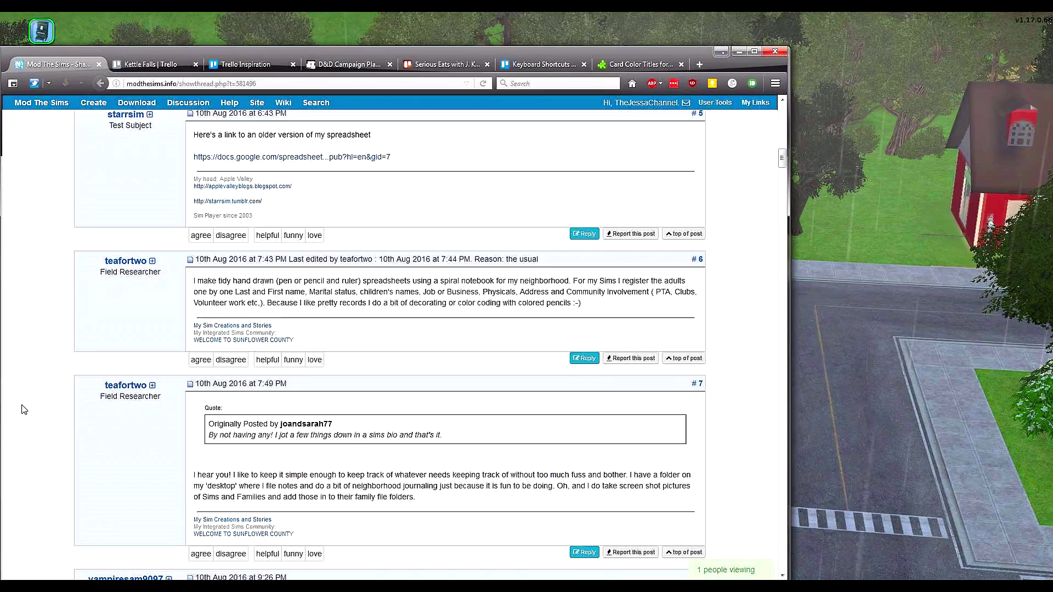
click(148, 67)
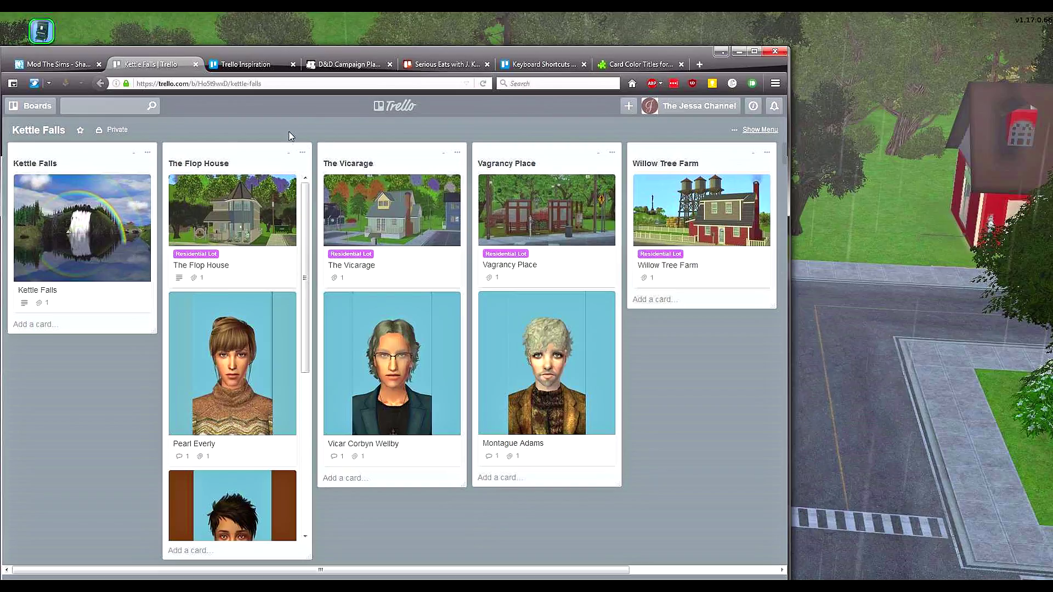
click(262, 66)
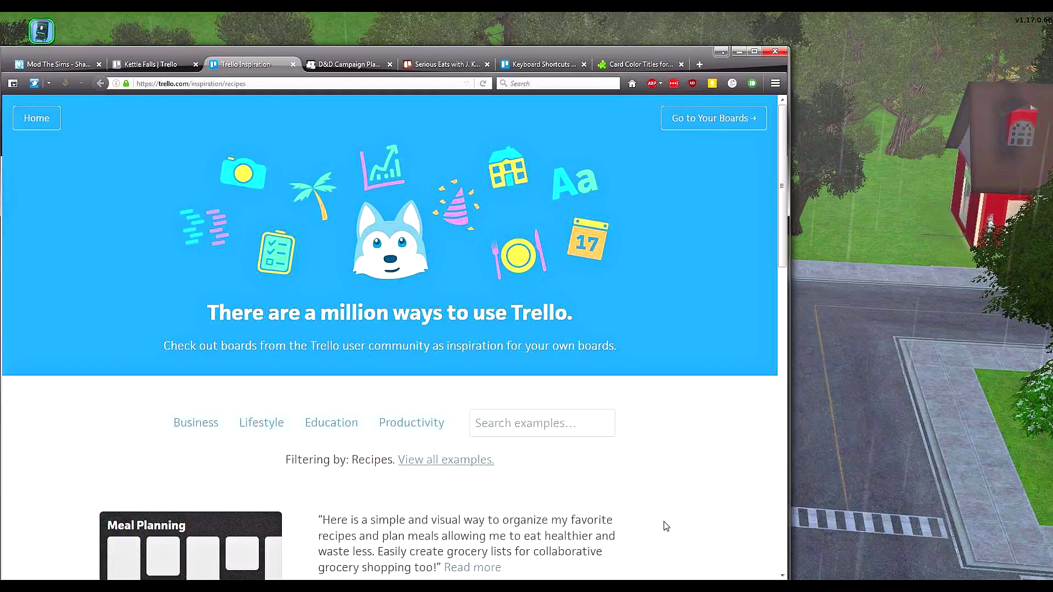
scroll(689, 471, down, 5)
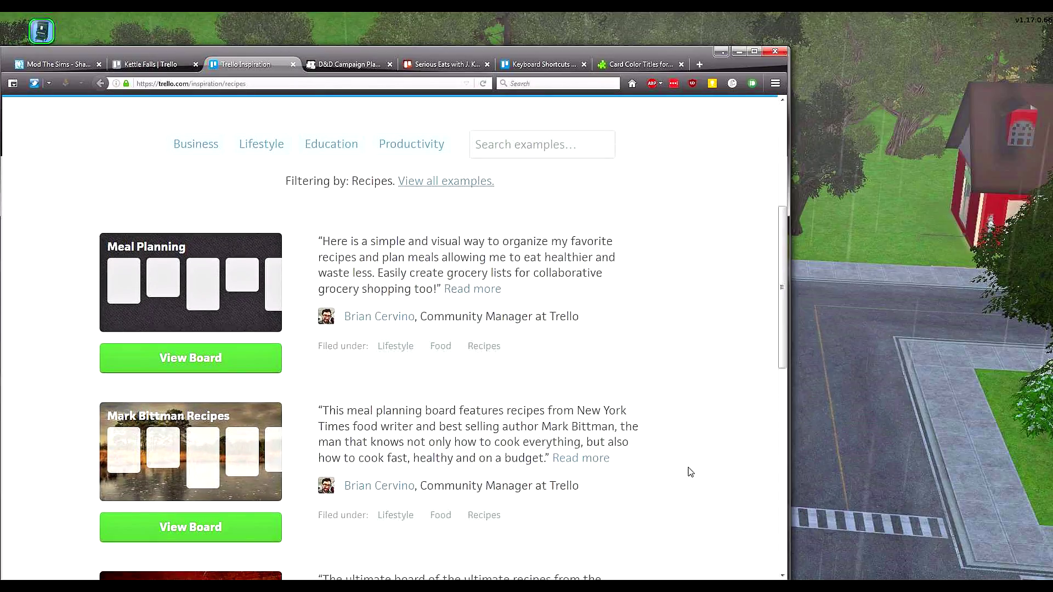
scroll(690, 472, down, 3)
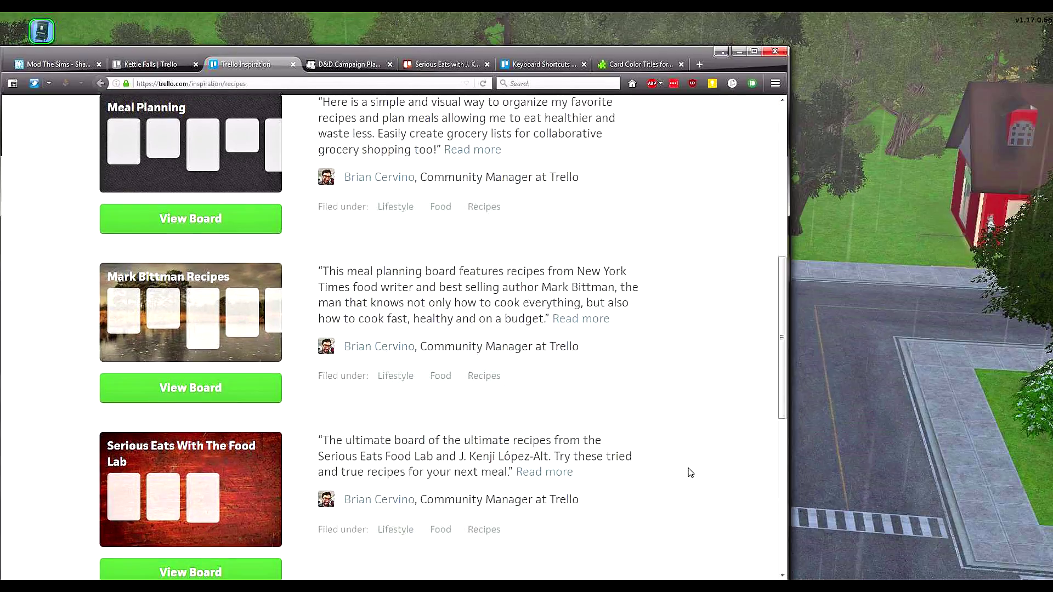
scroll(690, 472, down, 3)
scroll(690, 473, up, 3)
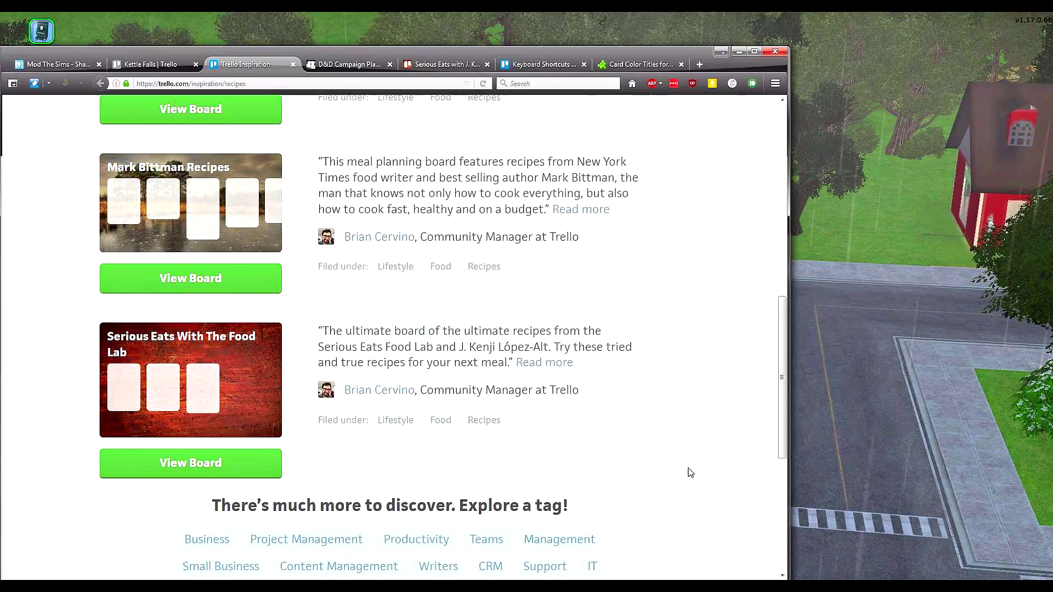
scroll(690, 472, up, 5)
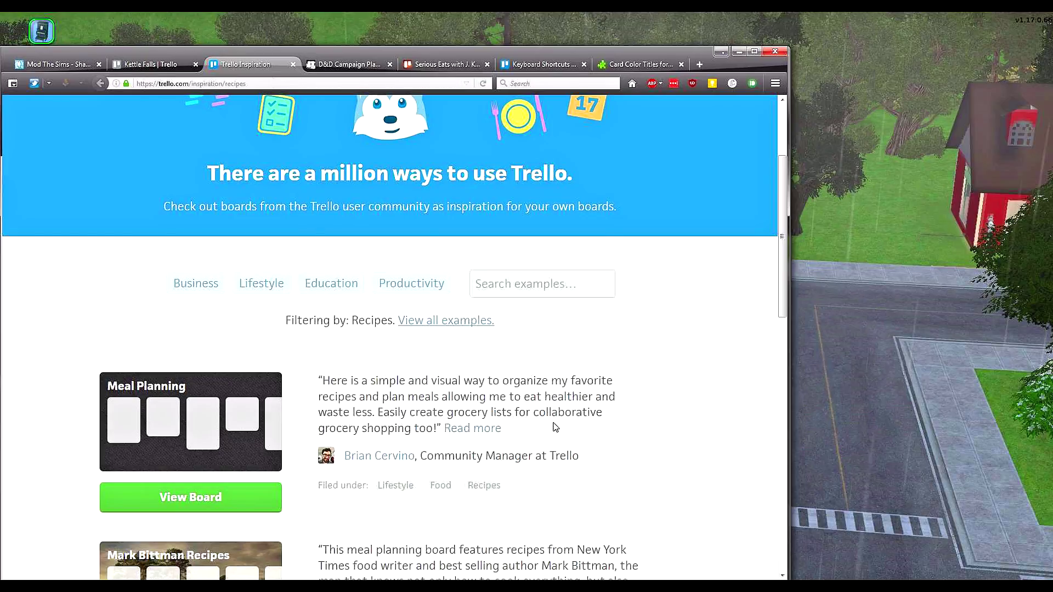
click(250, 82)
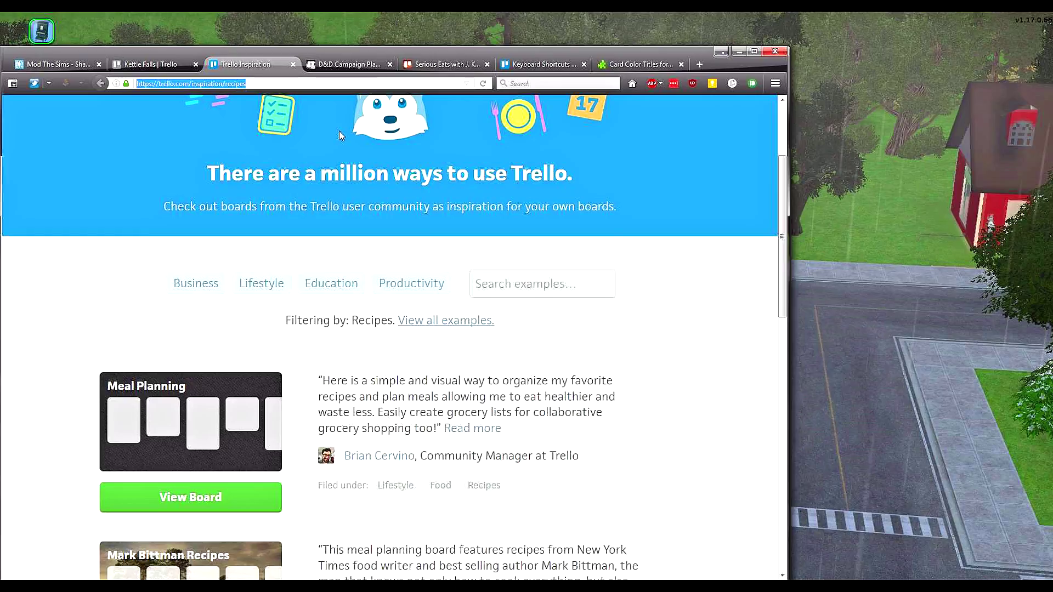
key(End)
key(BackSpace)
key(BackSpace)
key(BackSpace)
key(BackSpace)
key(BackSpace)
key(BackSpace)
key(BackSpace)
key(BackSpace)
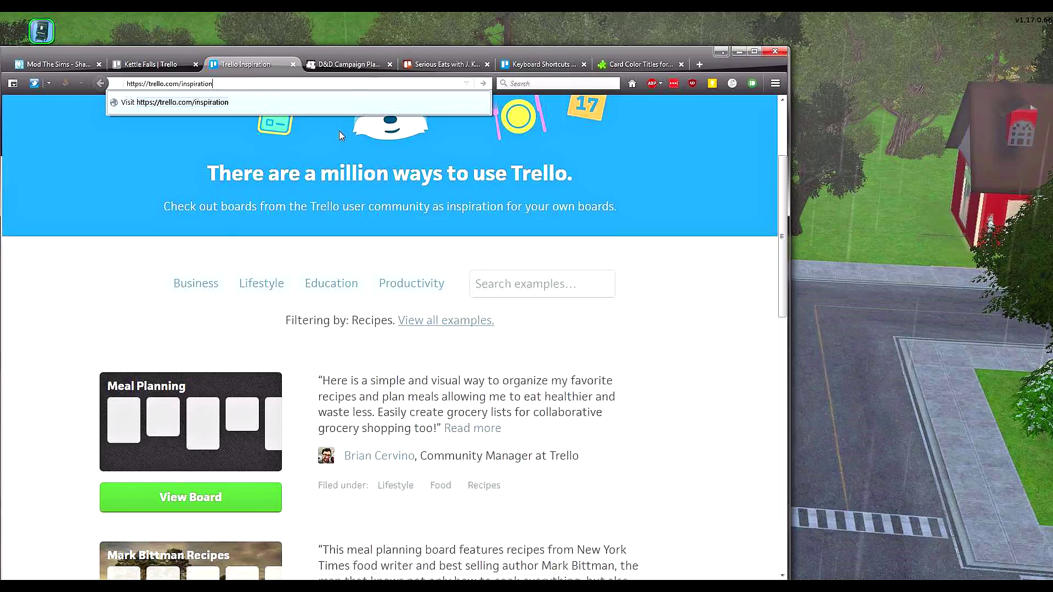
key(Return)
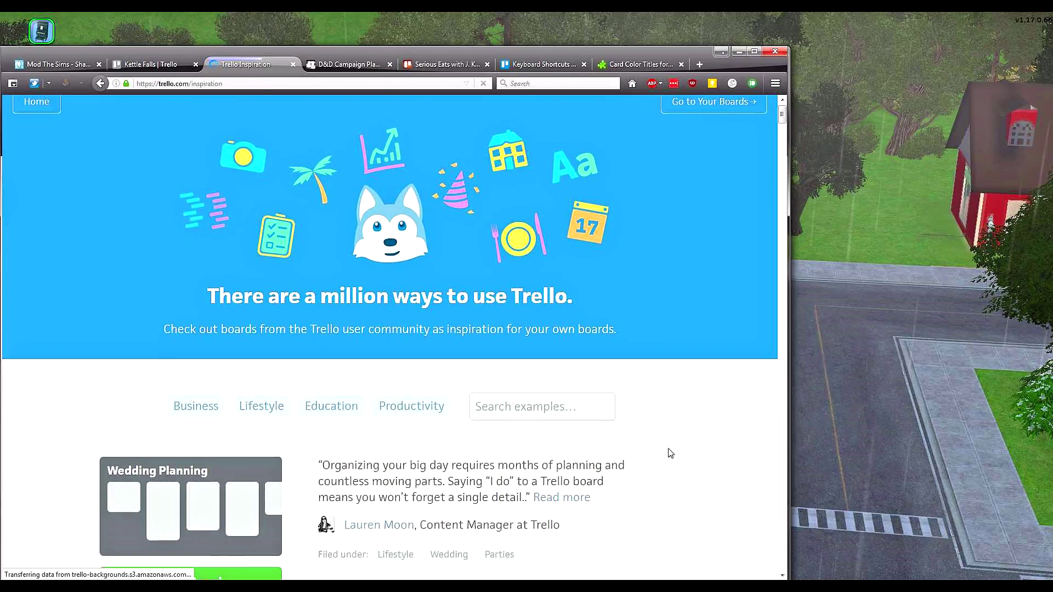
Step: Browse the unfiltered example boards on the Trello Inspiration page
scroll(670, 453, down, 3)
scroll(670, 453, down, 10)
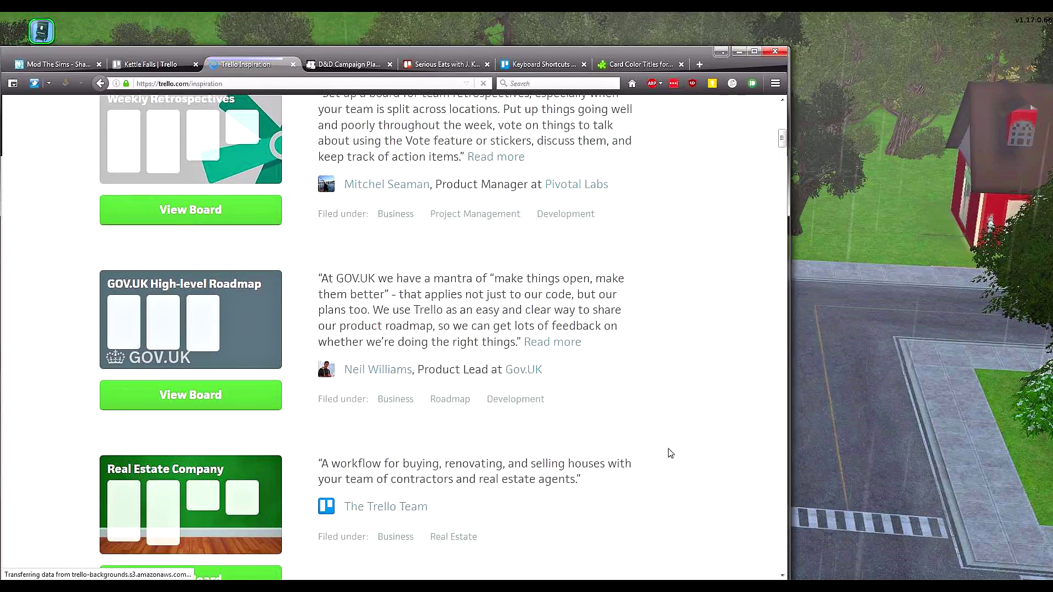
scroll(670, 453, down, 3)
scroll(670, 453, down, 1)
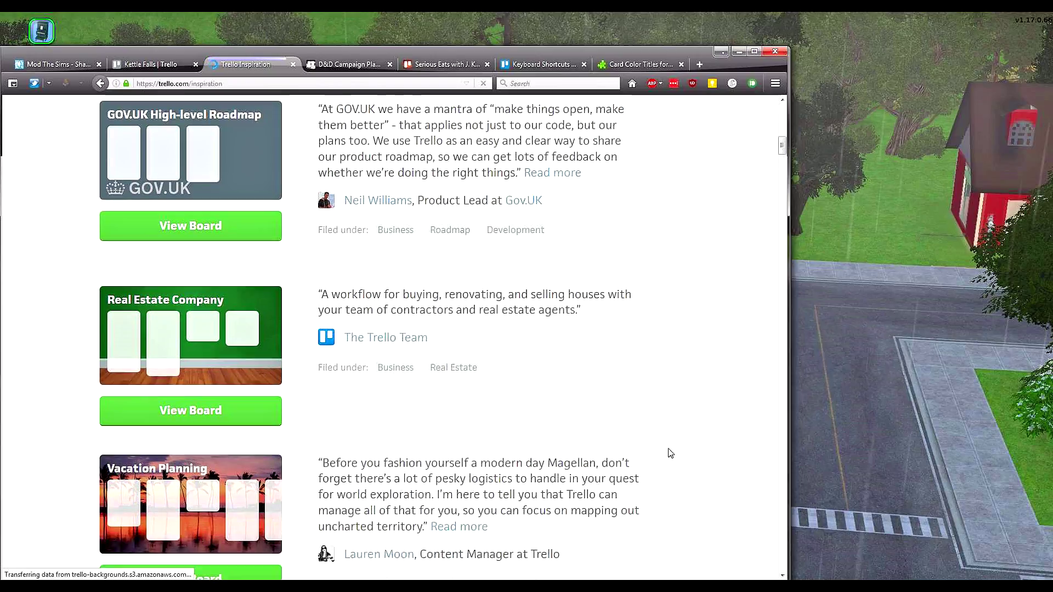
scroll(670, 453, down, 3)
scroll(670, 453, down, 10)
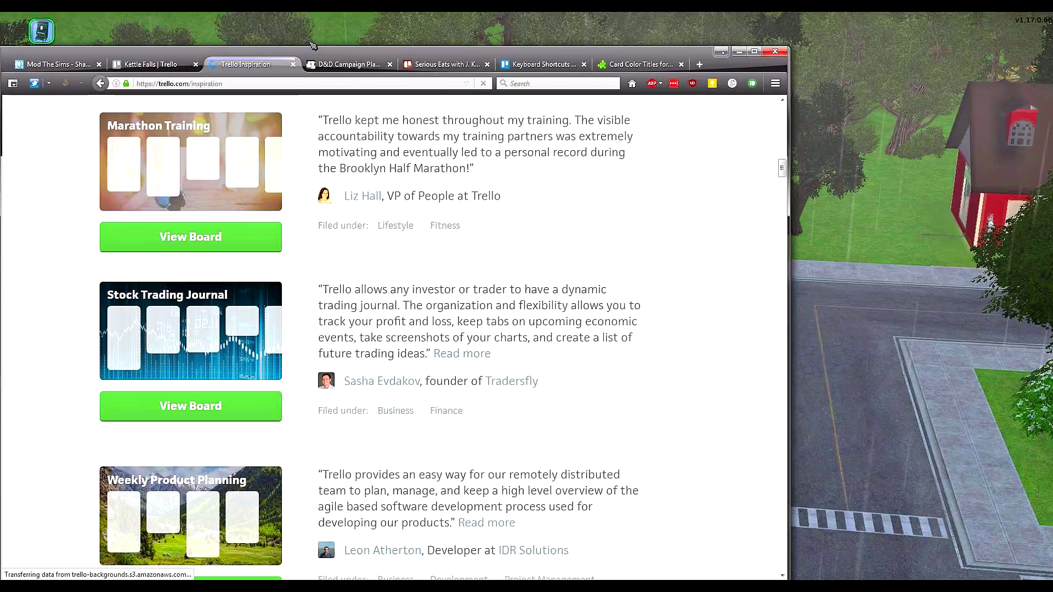
Step: View the D&D Campaign Planning and Serious Eats example boards, and go back to the Kettle Falls board
click(319, 65)
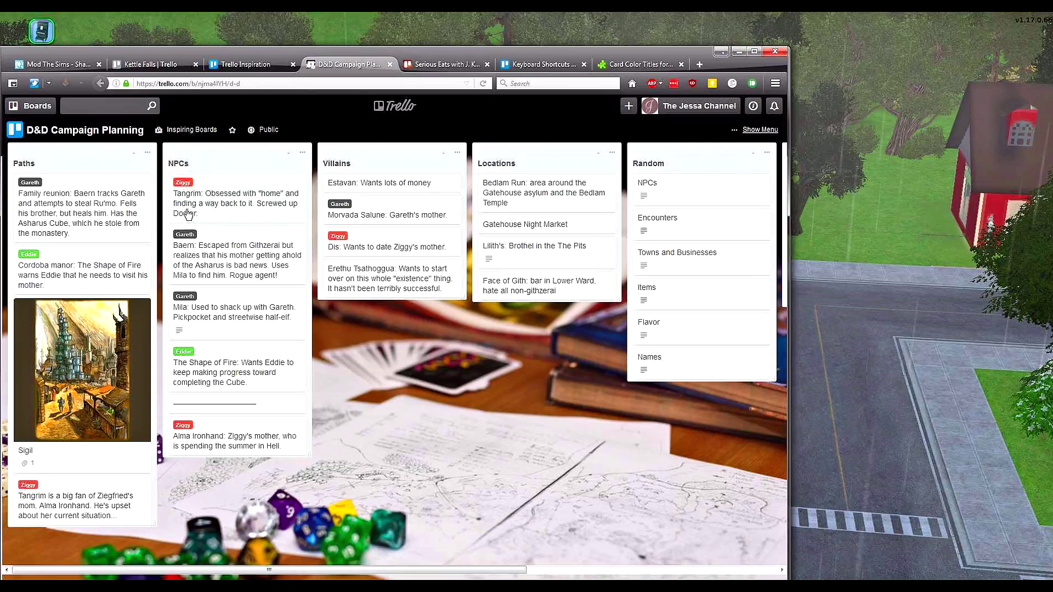
click(428, 67)
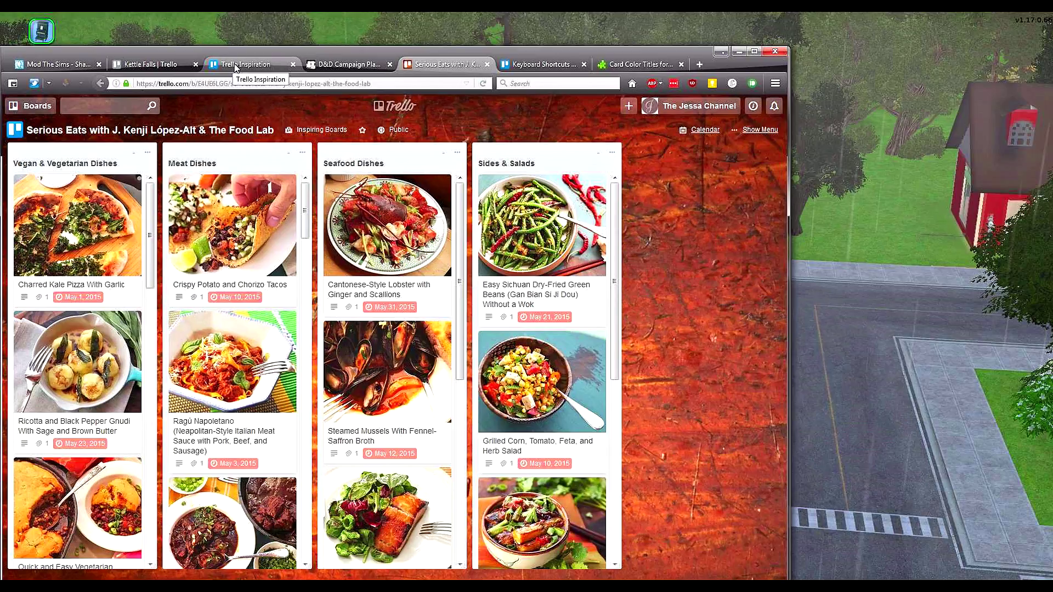
click(146, 64)
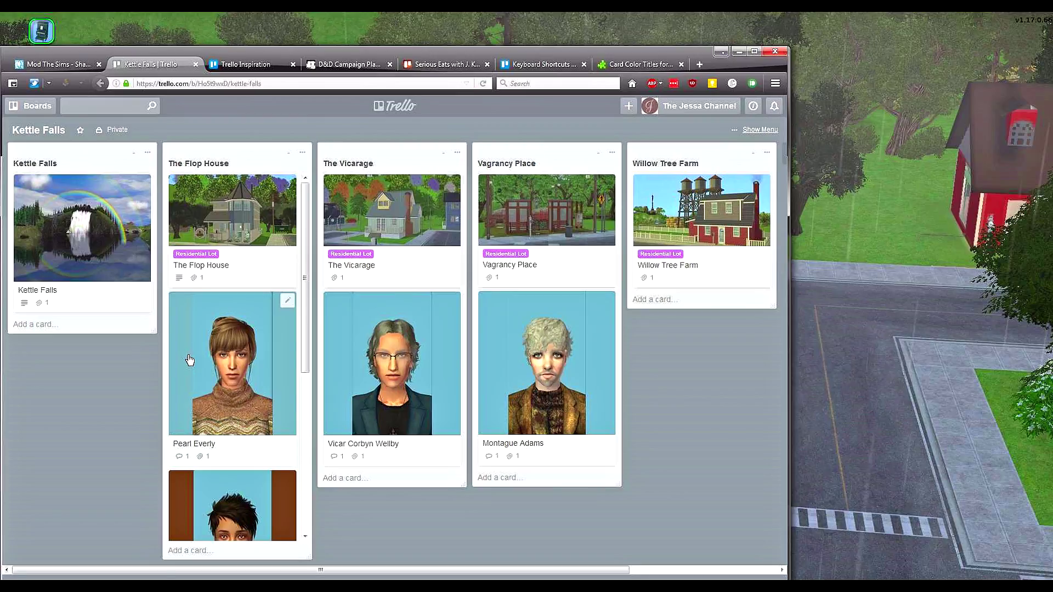
click(739, 52)
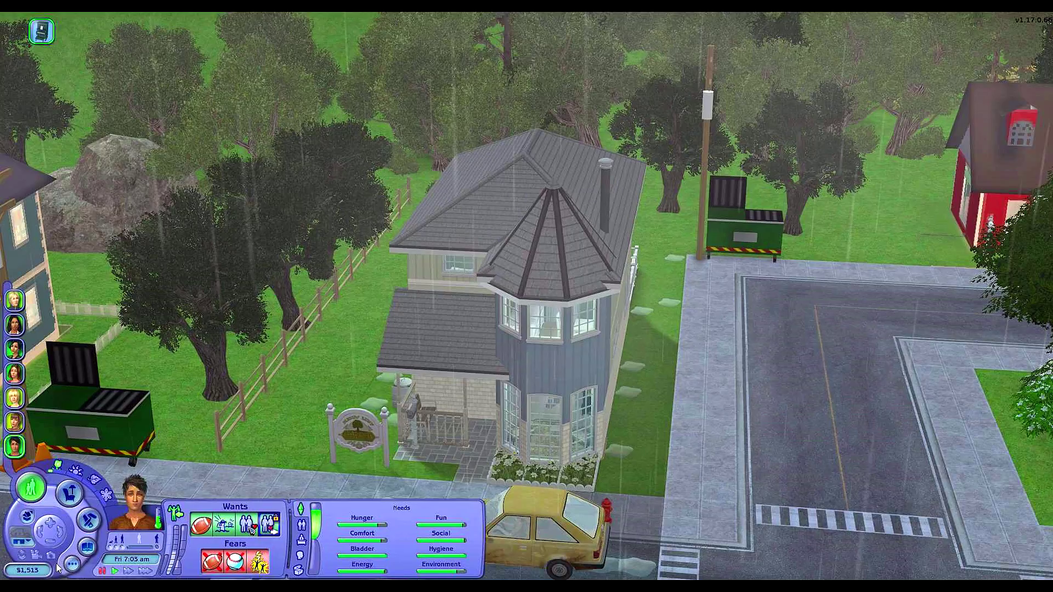
key(alt+Tab)
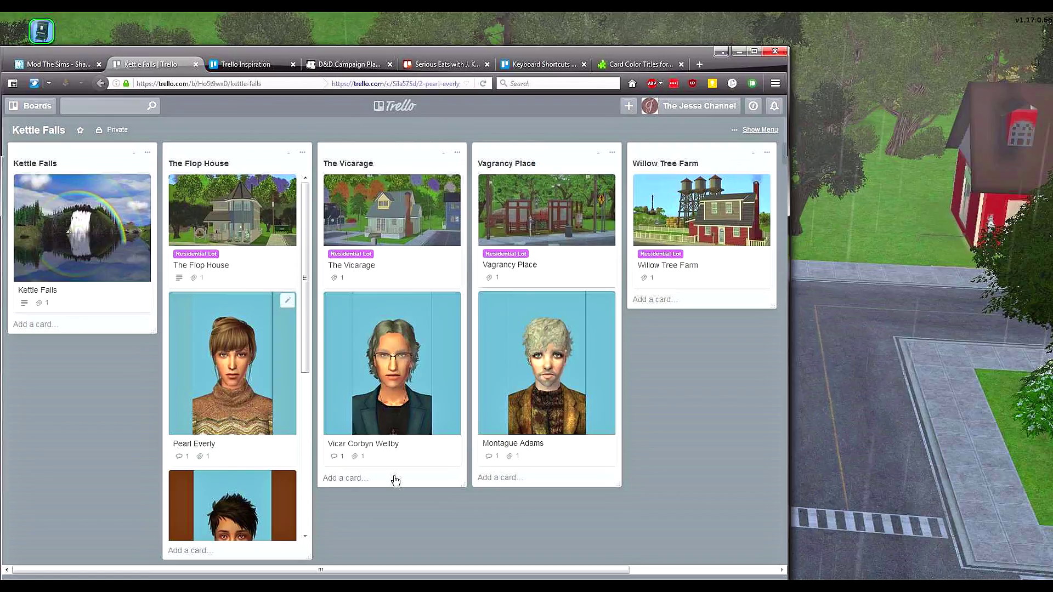
Step: Open the first Sim's card in The Flop House list, and open its description for editing without entering anything
key(Return)
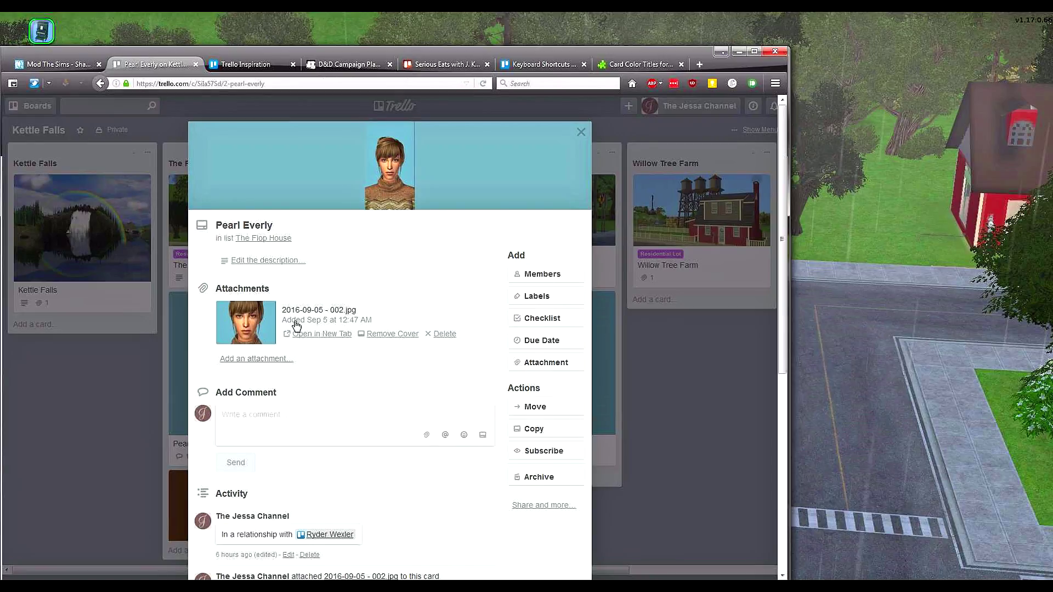
click(278, 261)
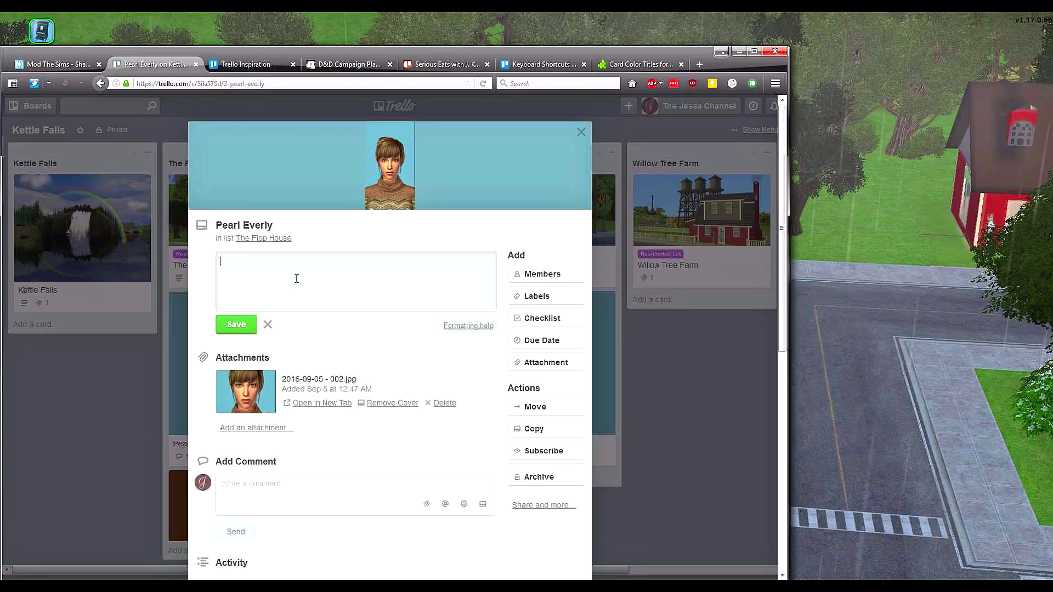
click(268, 325)
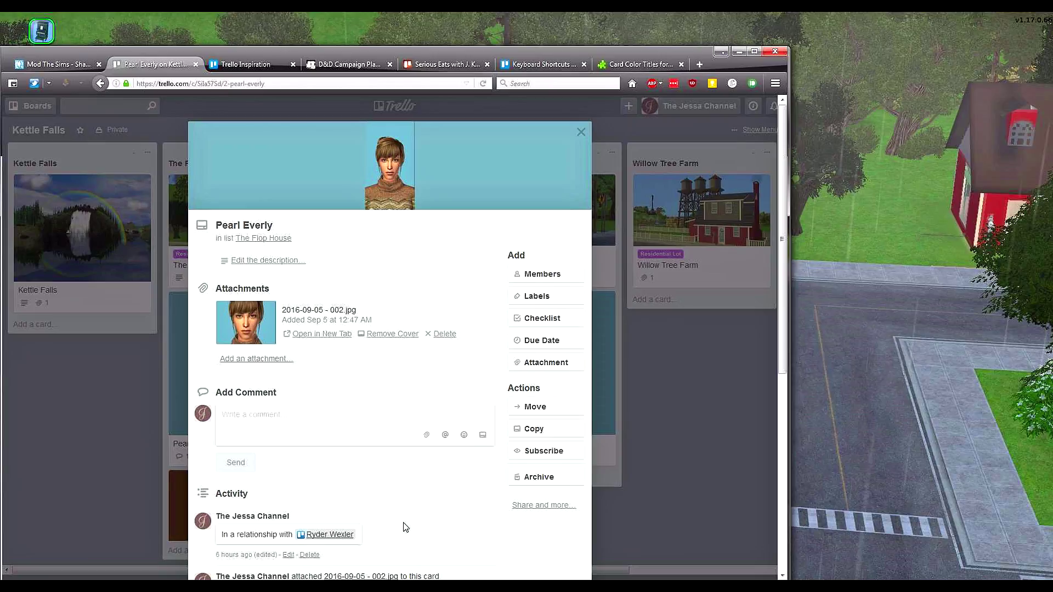
Step: Open the partner's card linked in the relationship comment, and return to the start of the Share Your Spreadsheets! thread
scroll(417, 527, down, 2)
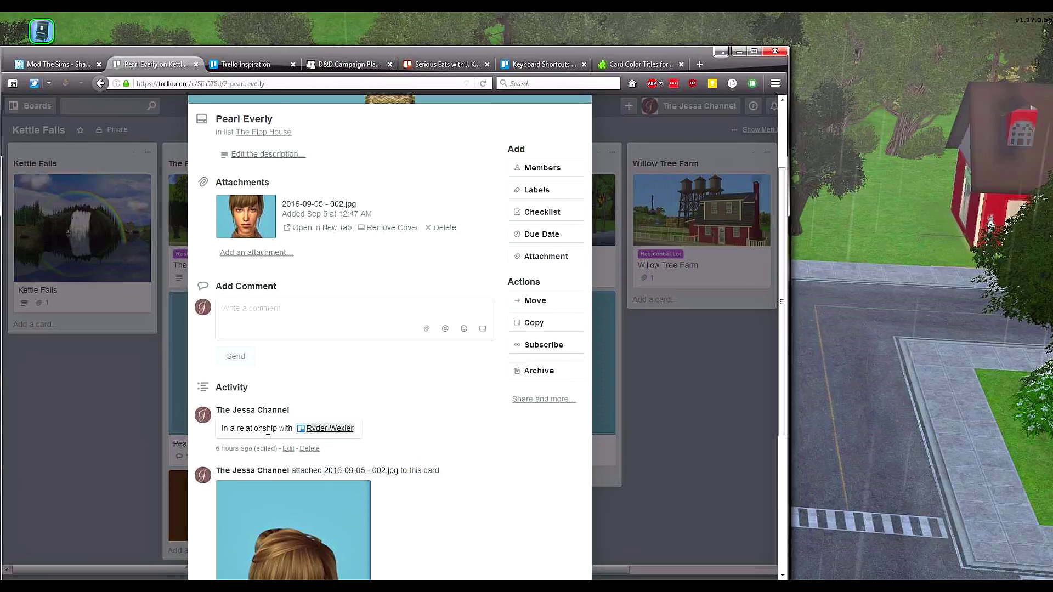
click(343, 429)
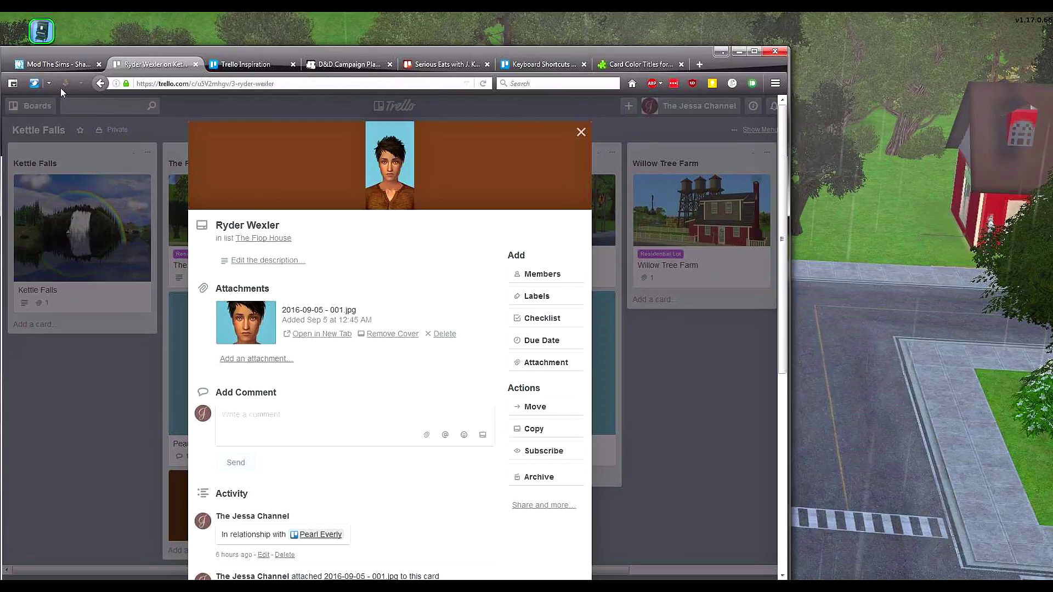
key(ctrl+shift+Tab)
scroll(425, 384, up, 15)
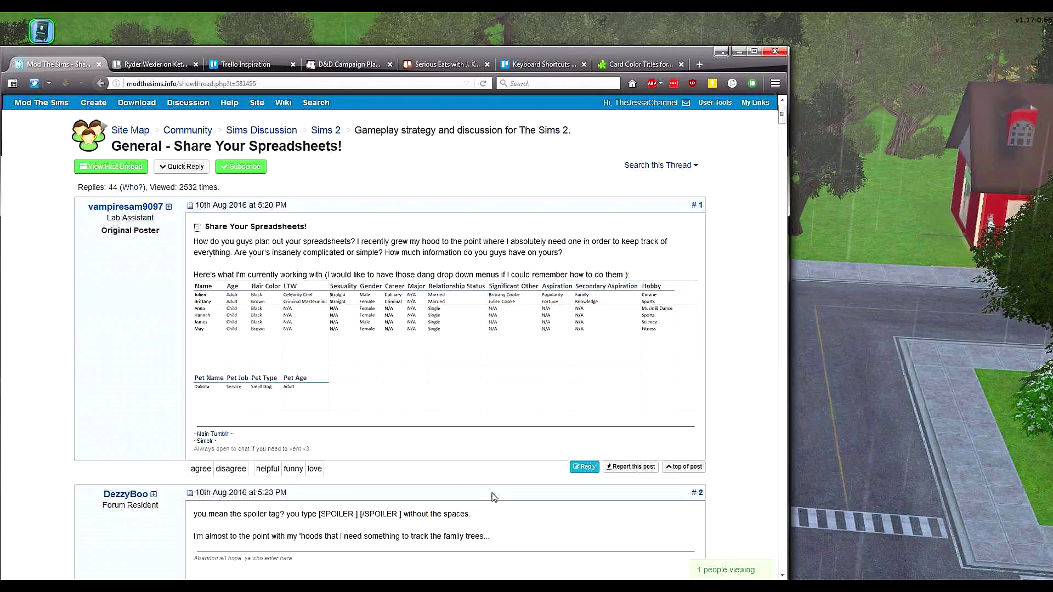
Step: Return to the open Sim card from The Flop House list, review its relationship comment and activity, and close the card
click(230, 65)
click(153, 65)
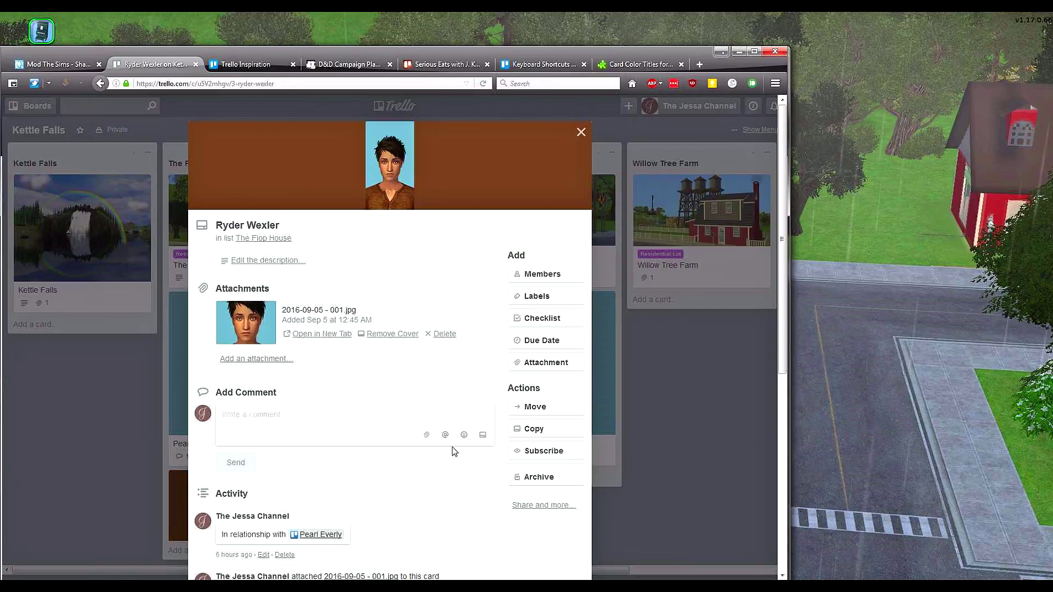
scroll(417, 513, down, 6)
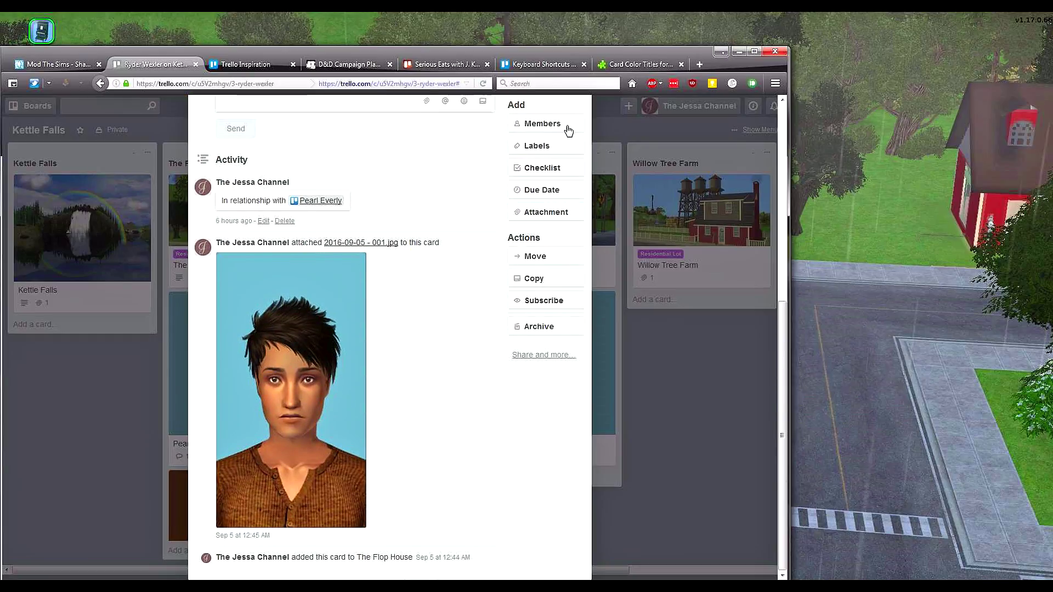
scroll(426, 393, up, 6)
click(580, 117)
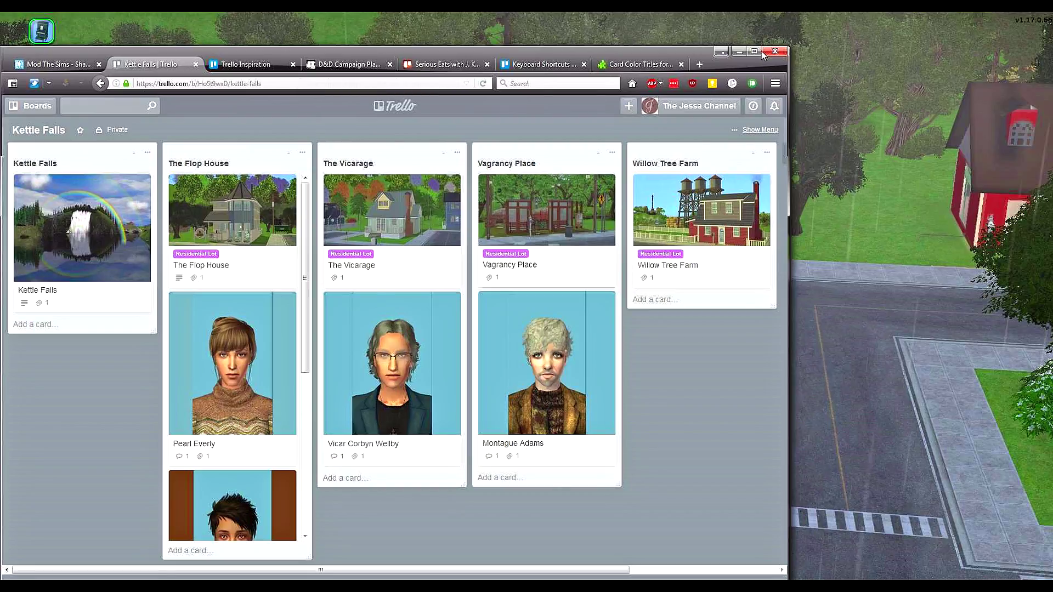
Step: Switch to The Sims 2 to view the selected Sim's personality information, and return to the Trello board in the browser
click(741, 53)
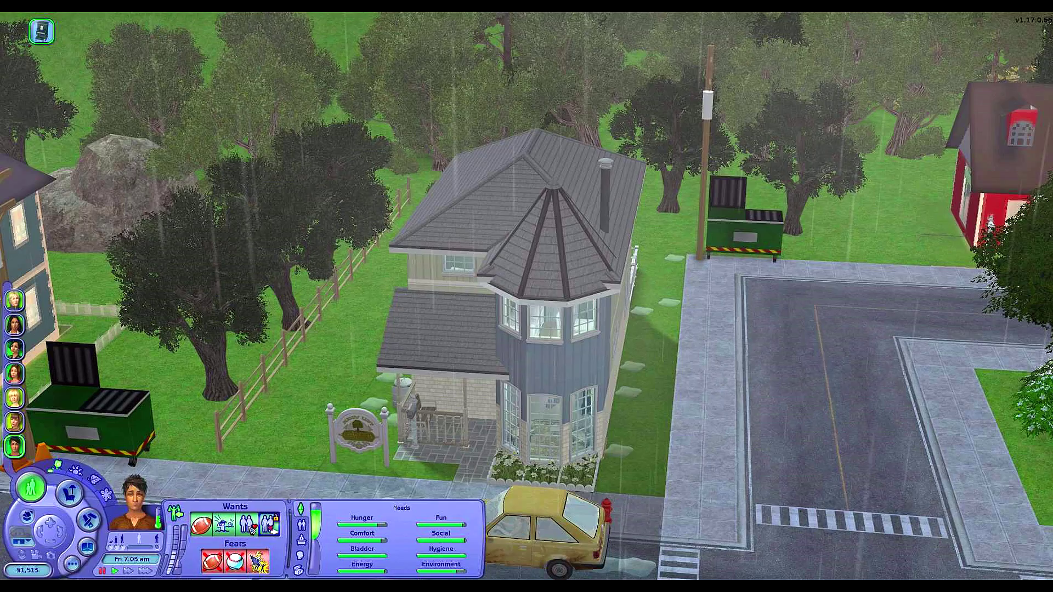
click(300, 555)
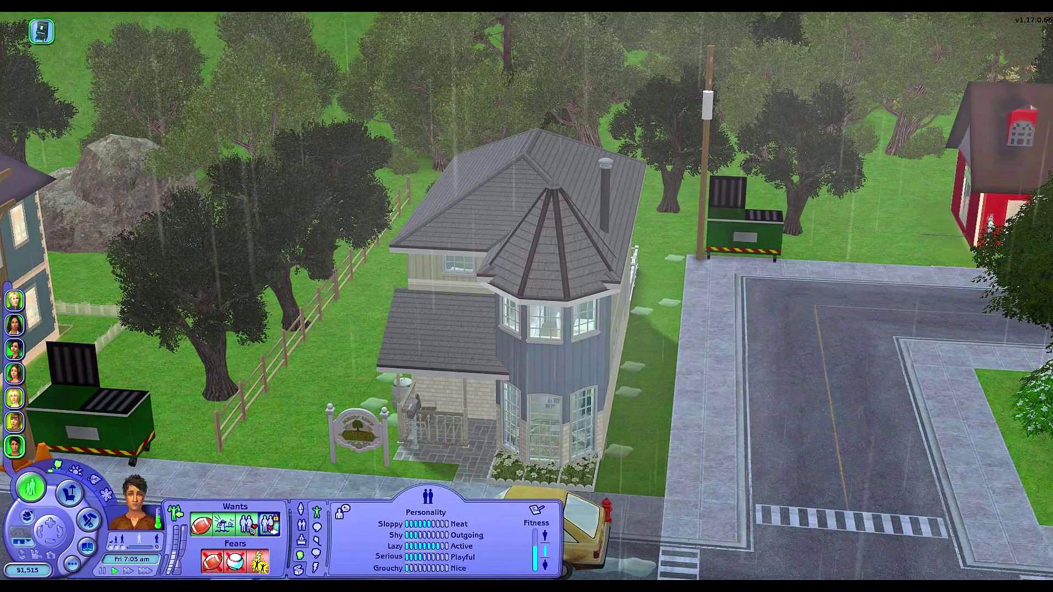
click(93, 580)
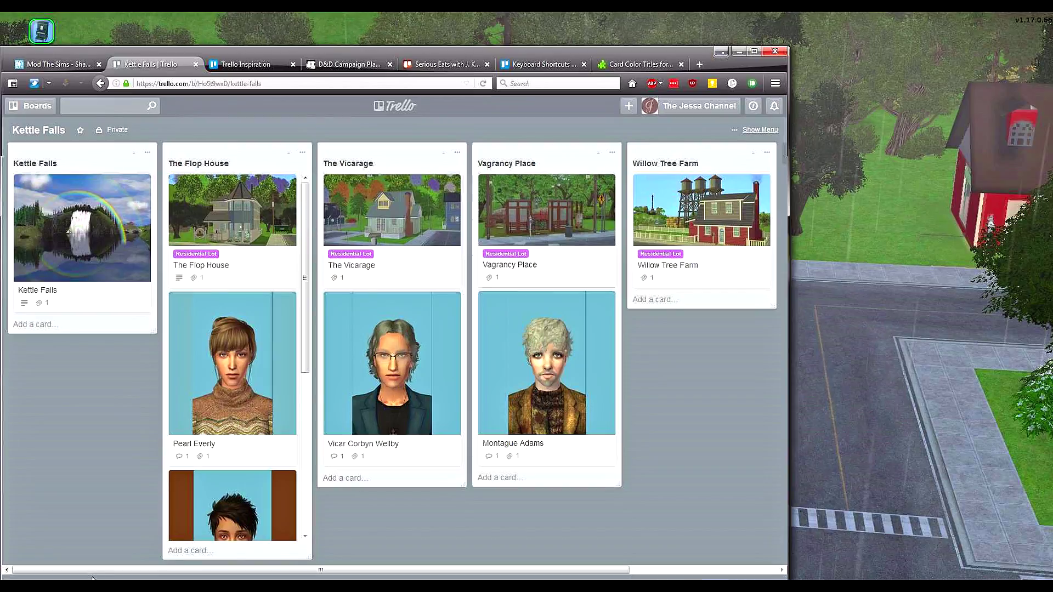
Step: Open the vicar's card in The Vicarage list, read its comment, and close the card
click(425, 454)
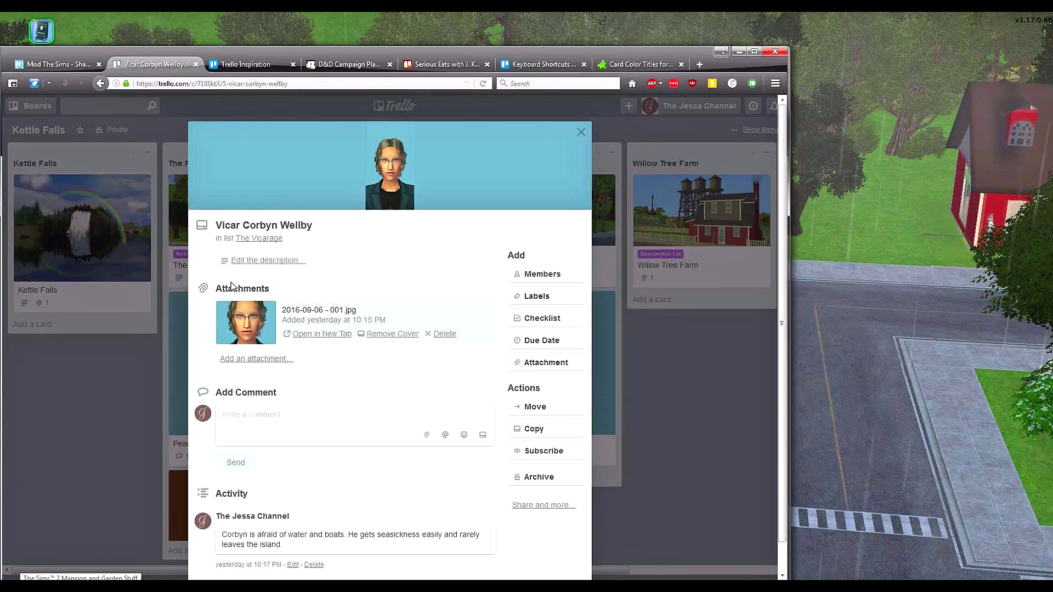
scroll(393, 493, down, 1)
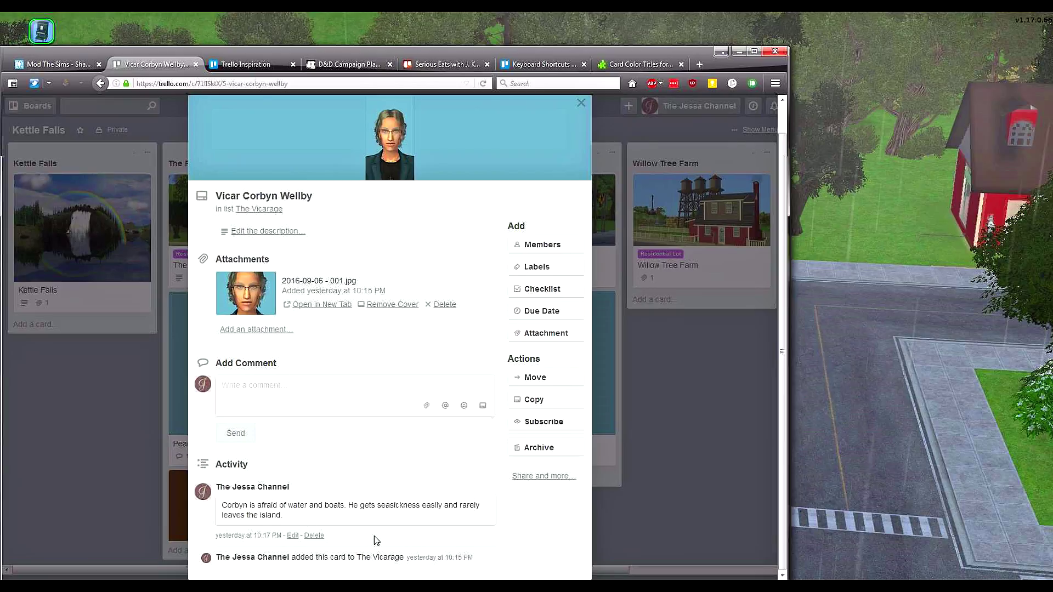
click(580, 104)
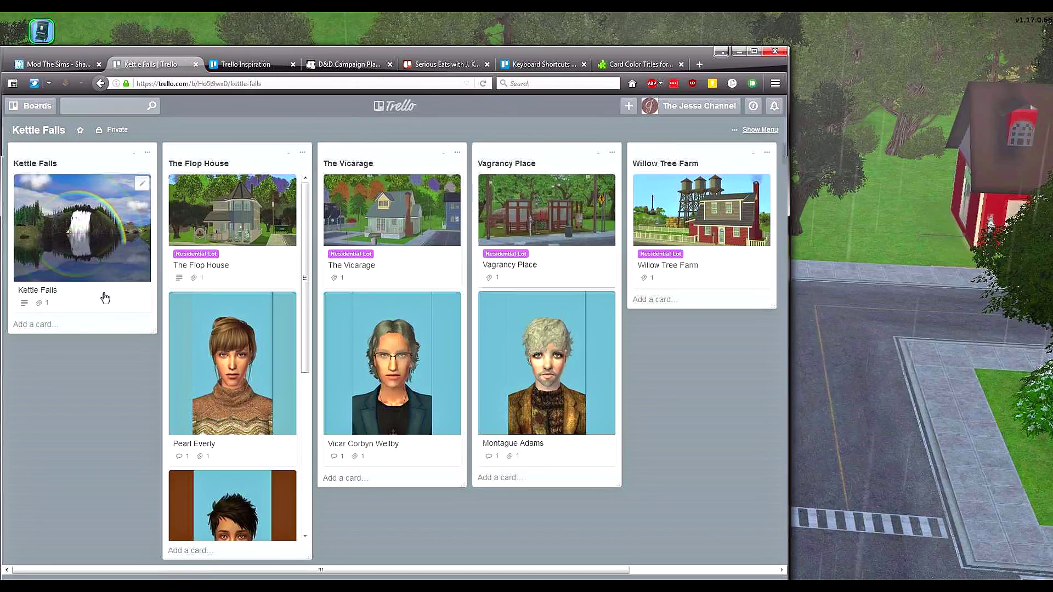
Step: View The Flop House lot card's available labels and the form for creating a label, and close everything without creating one
click(199, 257)
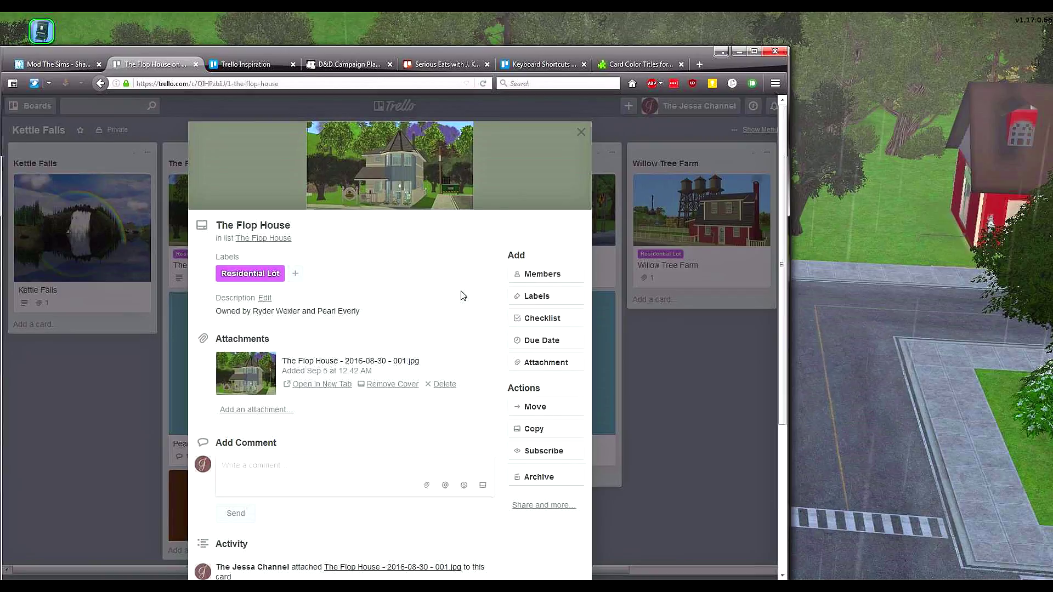
click(520, 297)
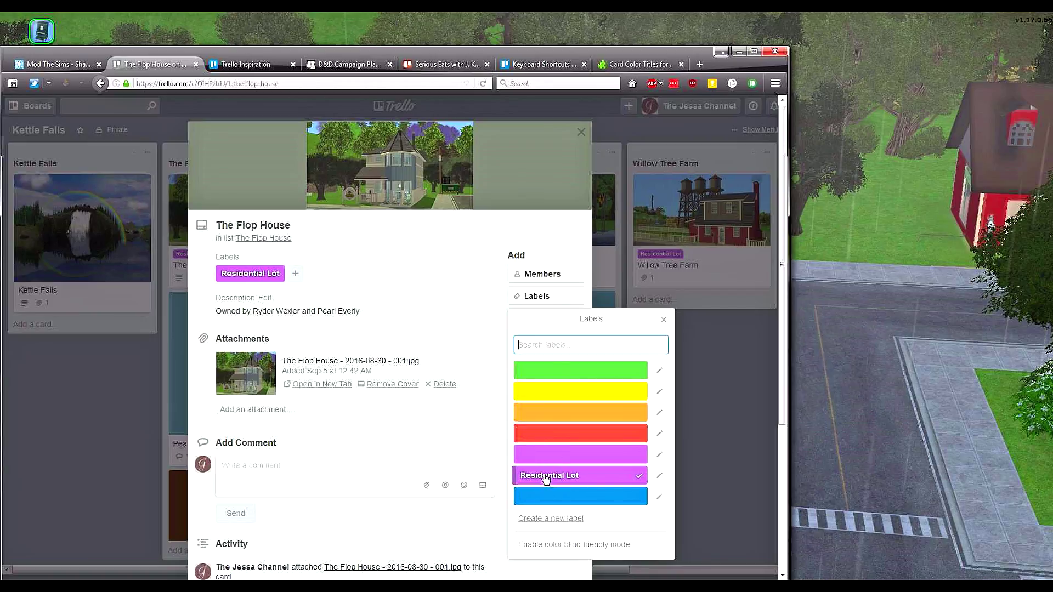
click(550, 518)
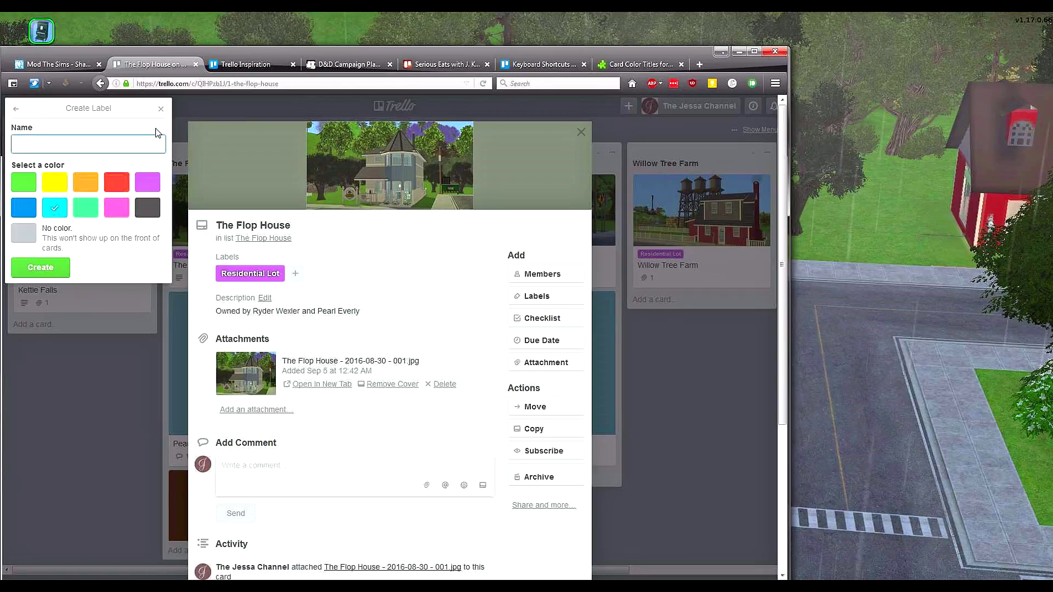
click(160, 110)
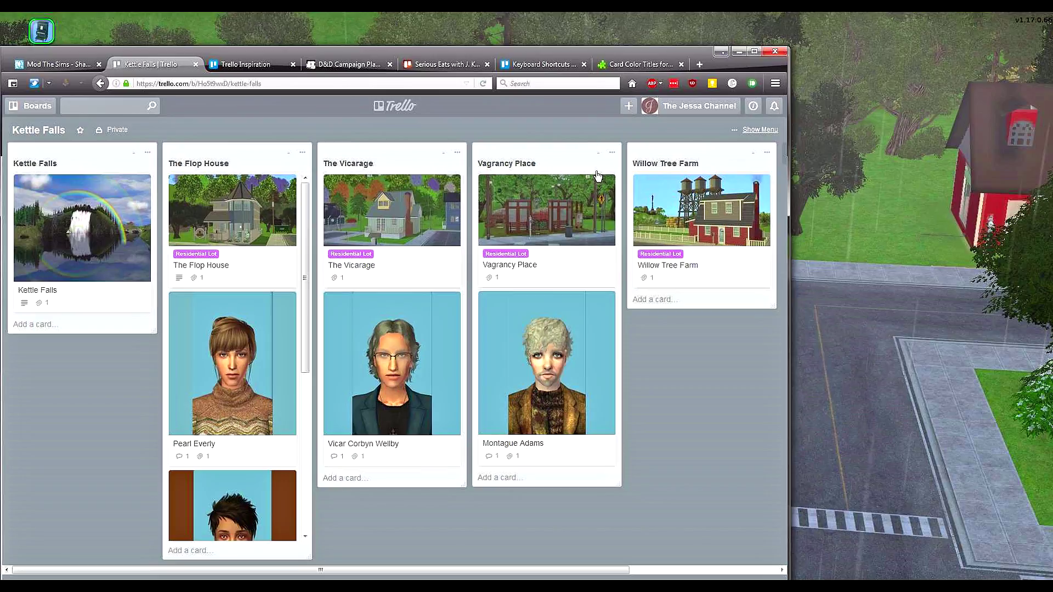
click(581, 132)
Step: Open Anul Calendar - Kettle Falls.docx from the Anul Calendar folder of Kettle Falls in TS2 Backup
click(407, 586)
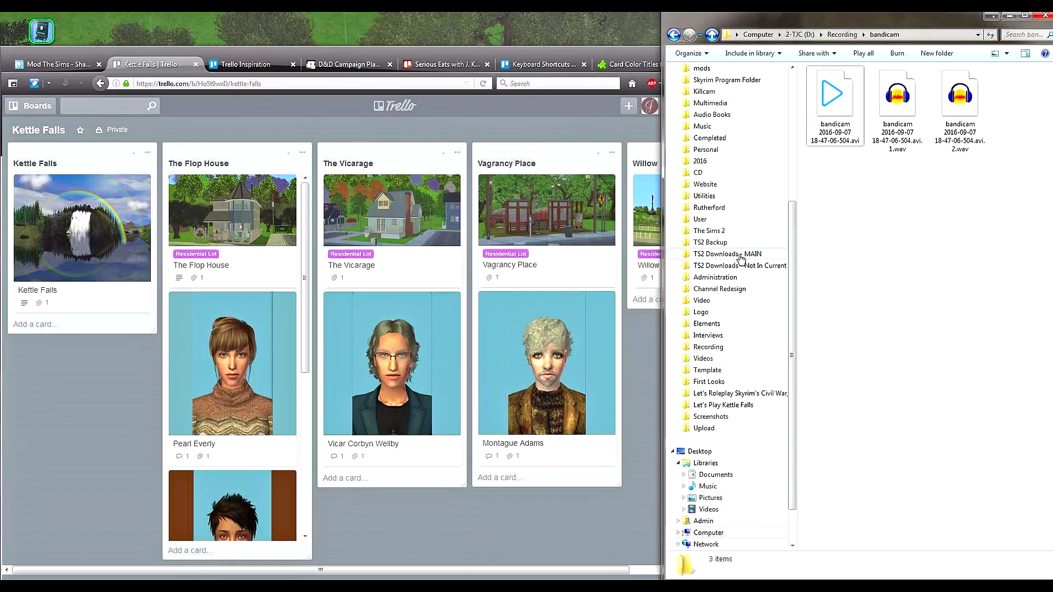
click(707, 246)
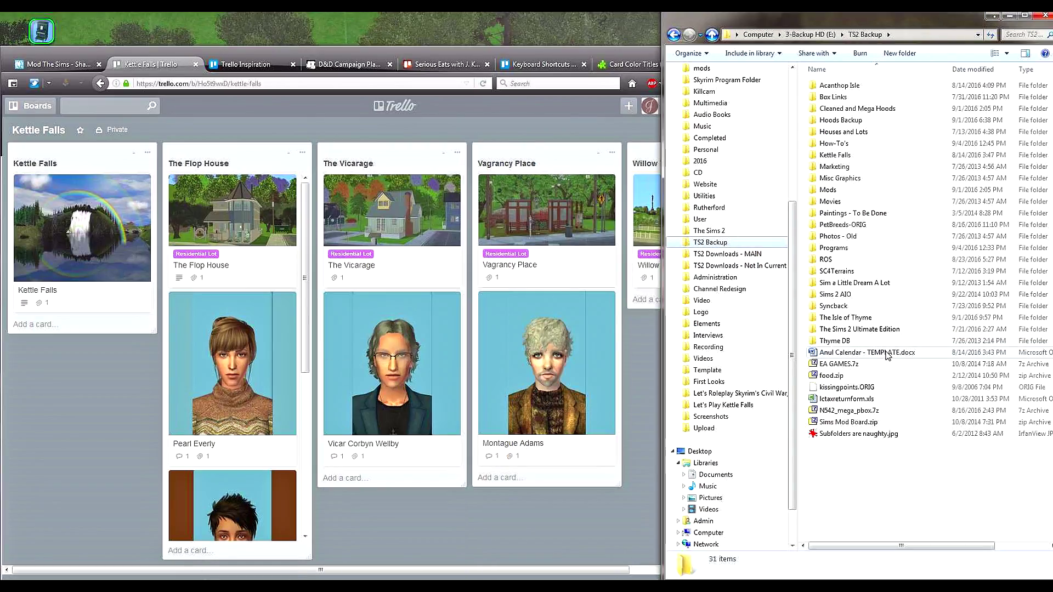
click(848, 156)
double_click(848, 156)
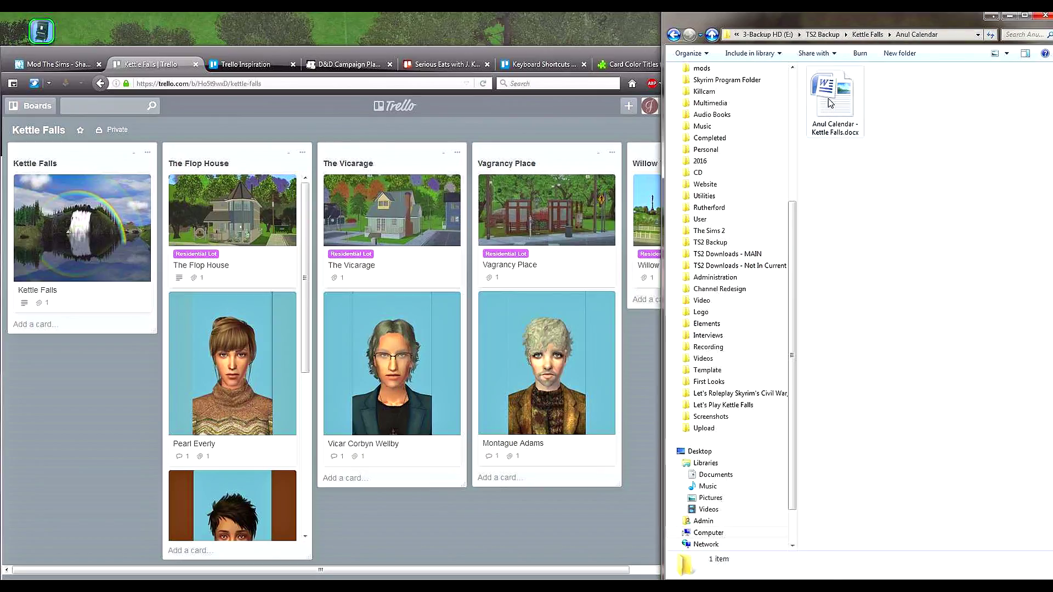
double_click(825, 100)
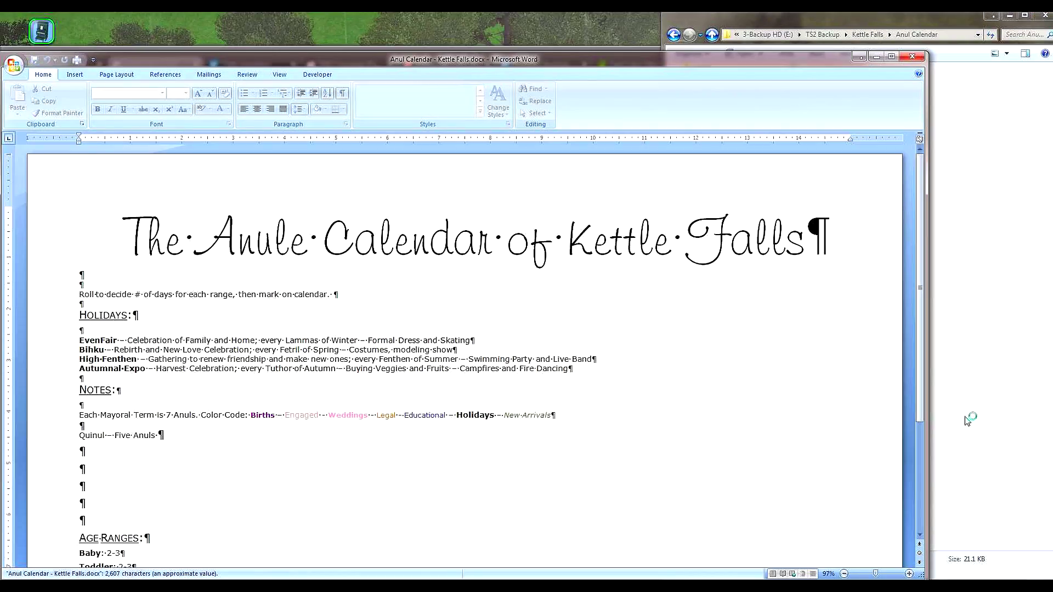
Step: Examine the calendar document's holidays, notes, age ranges and first seasonal table, and close the document
scroll(710, 439, down, 3)
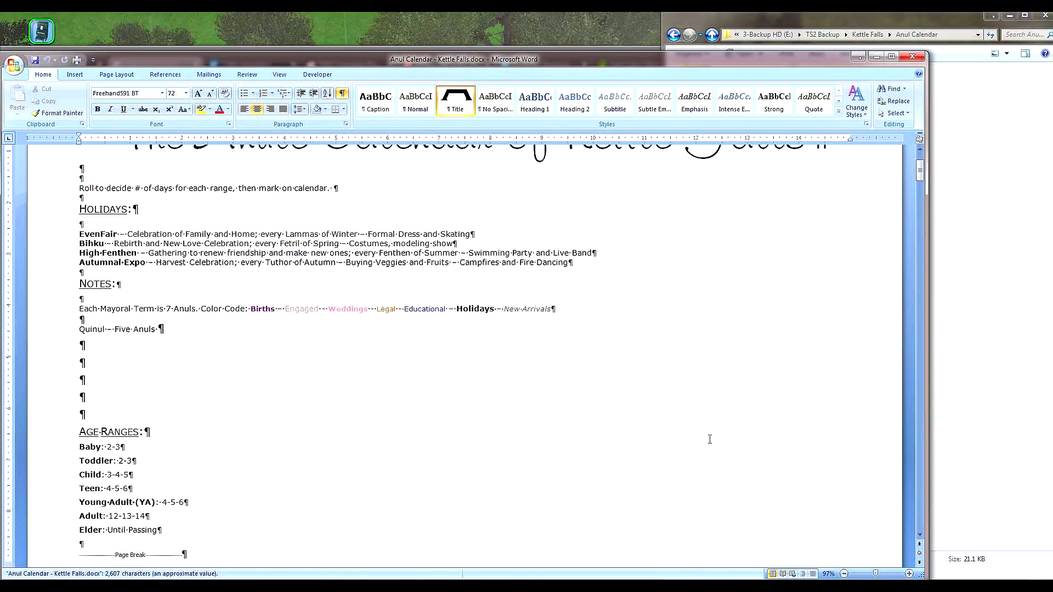
scroll(710, 440, down, 12)
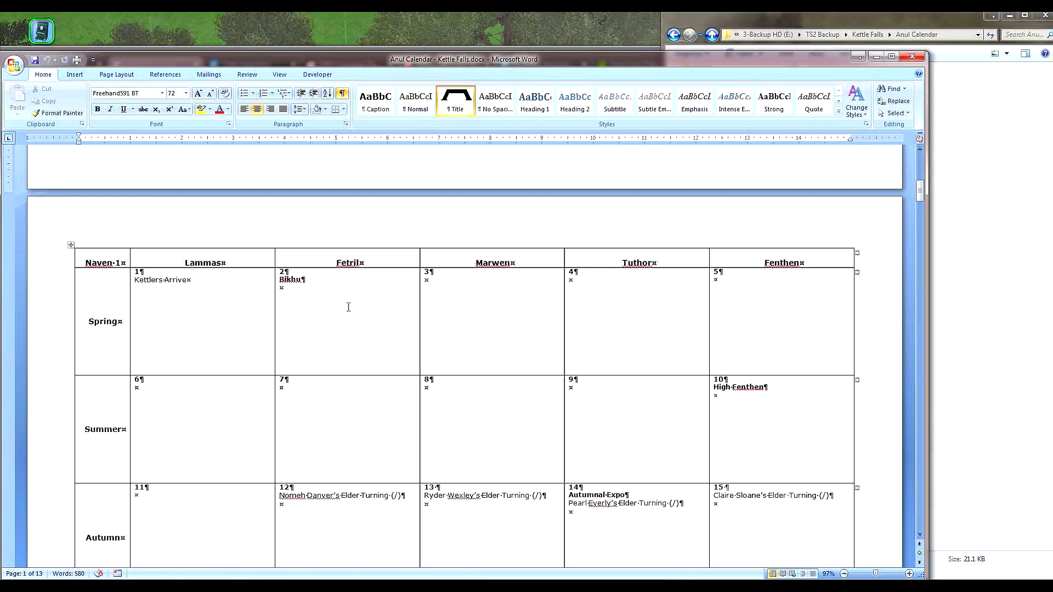
scroll(364, 328, up, 15)
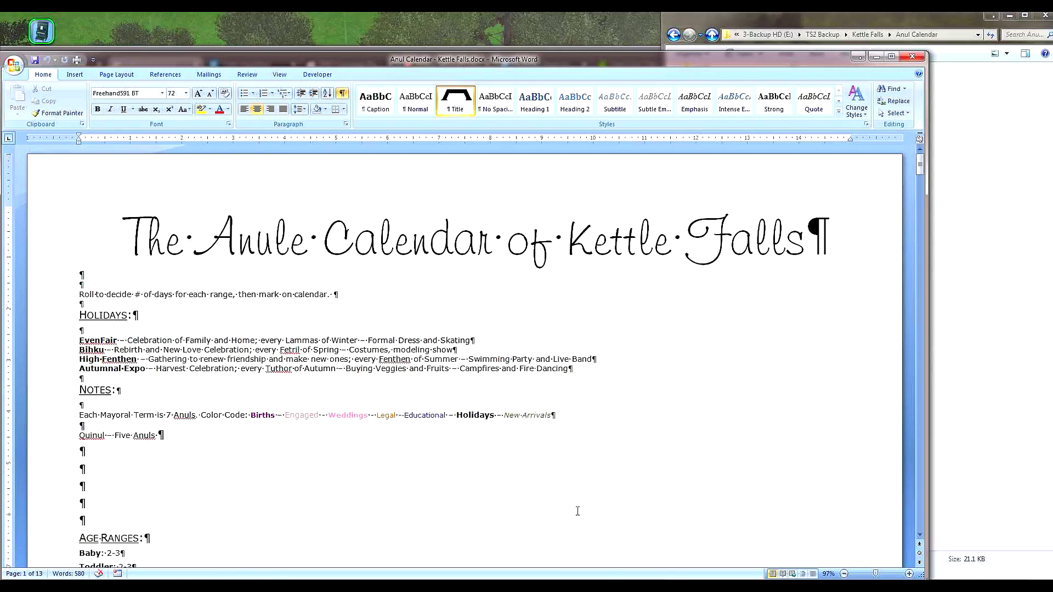
scroll(561, 451, down, 6)
scroll(560, 451, down, 3)
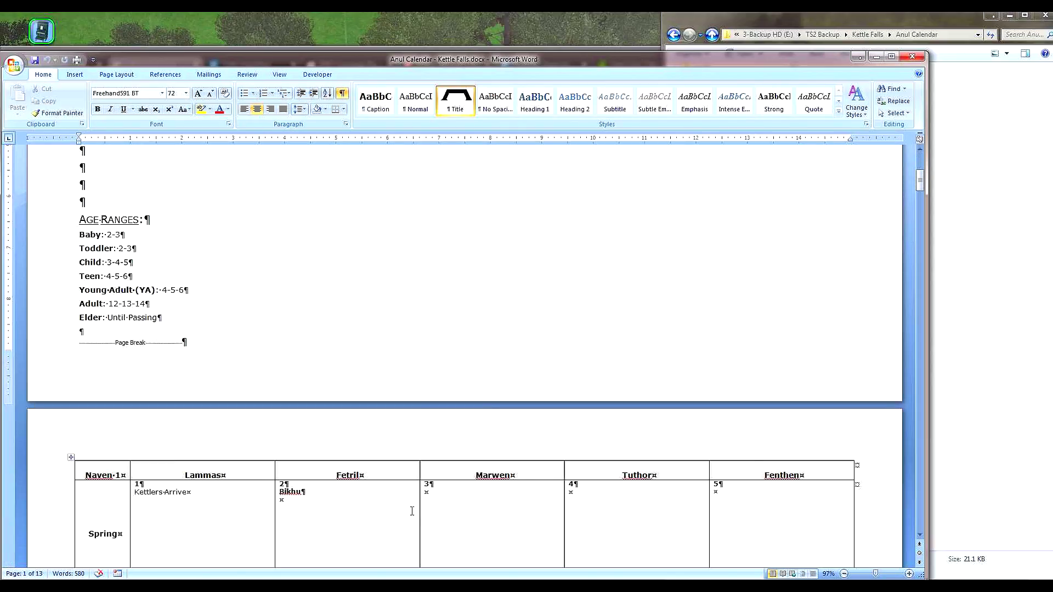
click(913, 58)
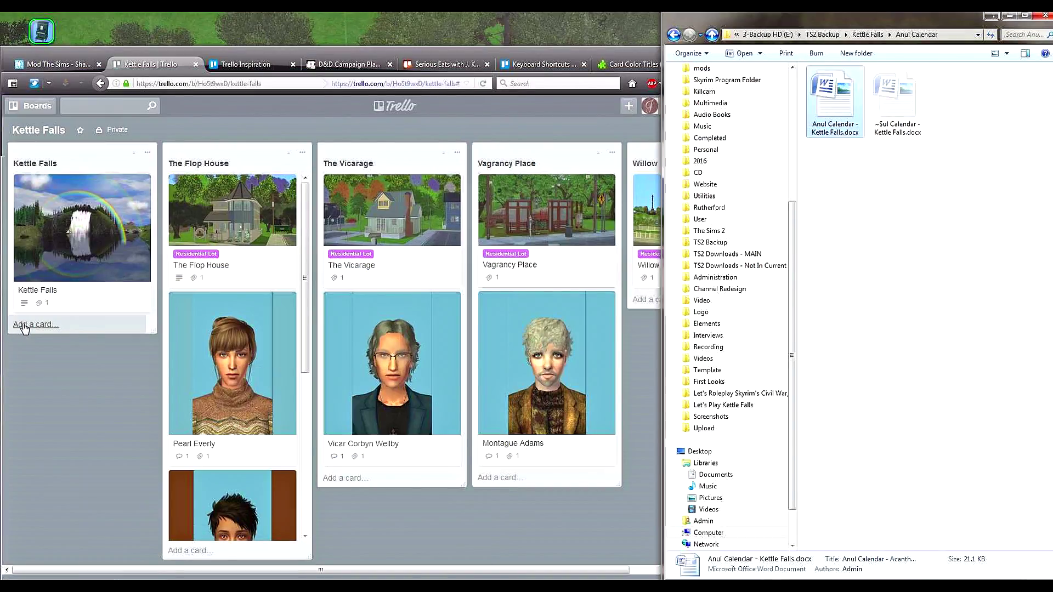
Step: Compare the Kettle Falls board's labels with the before and after preview on the Card Color Titles for Trello add-on page
drag(239, 446, 216, 340)
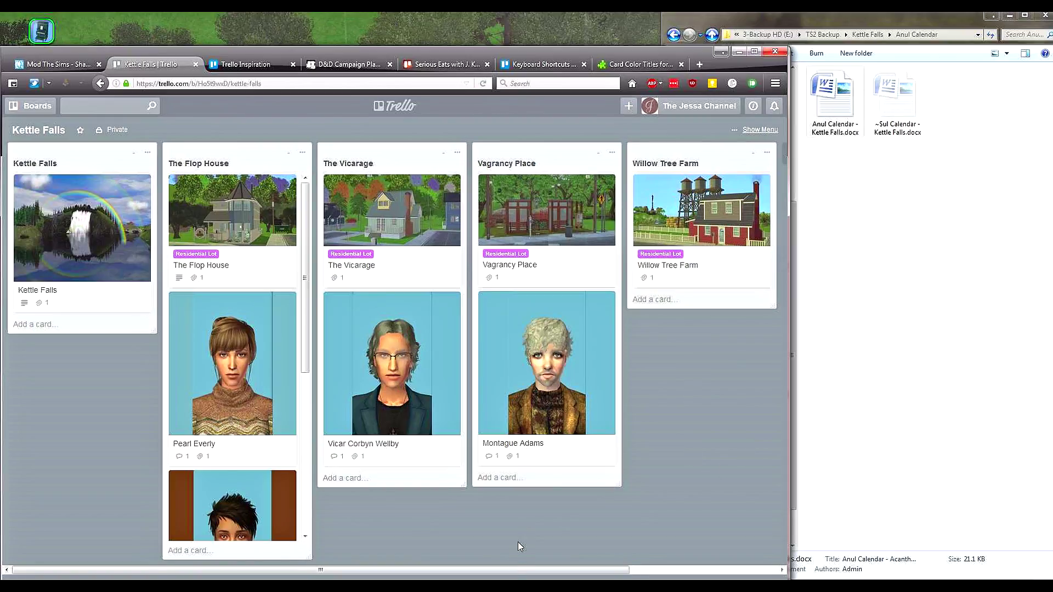
drag(518, 570, 666, 570)
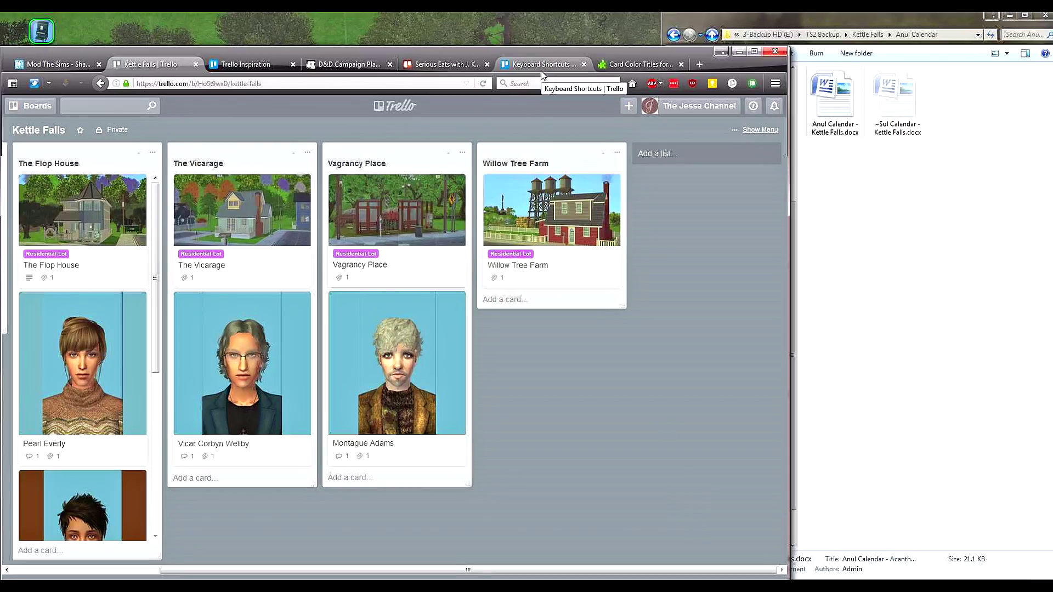
click(641, 65)
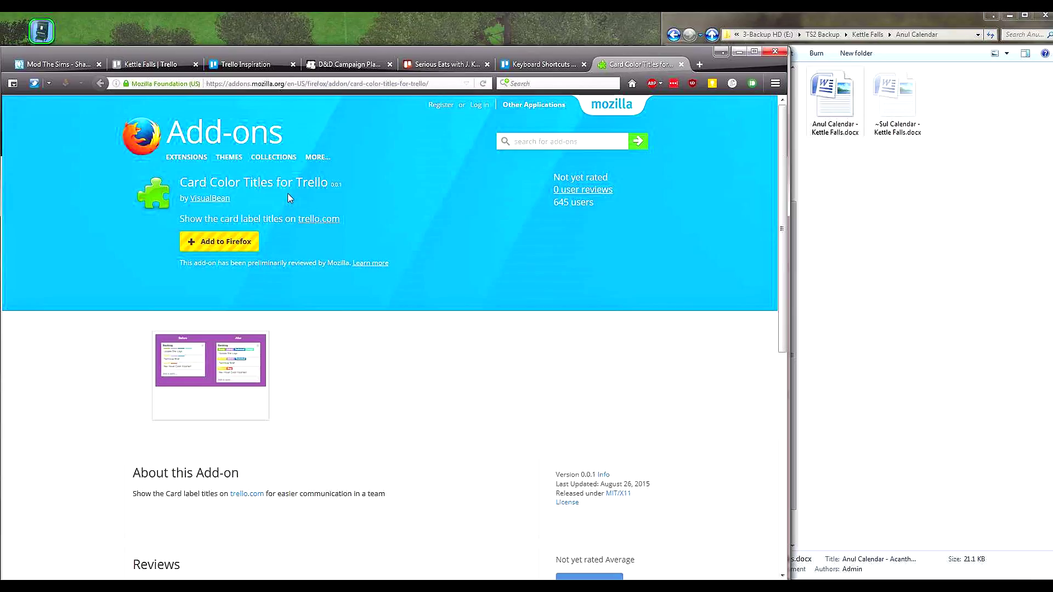
click(231, 373)
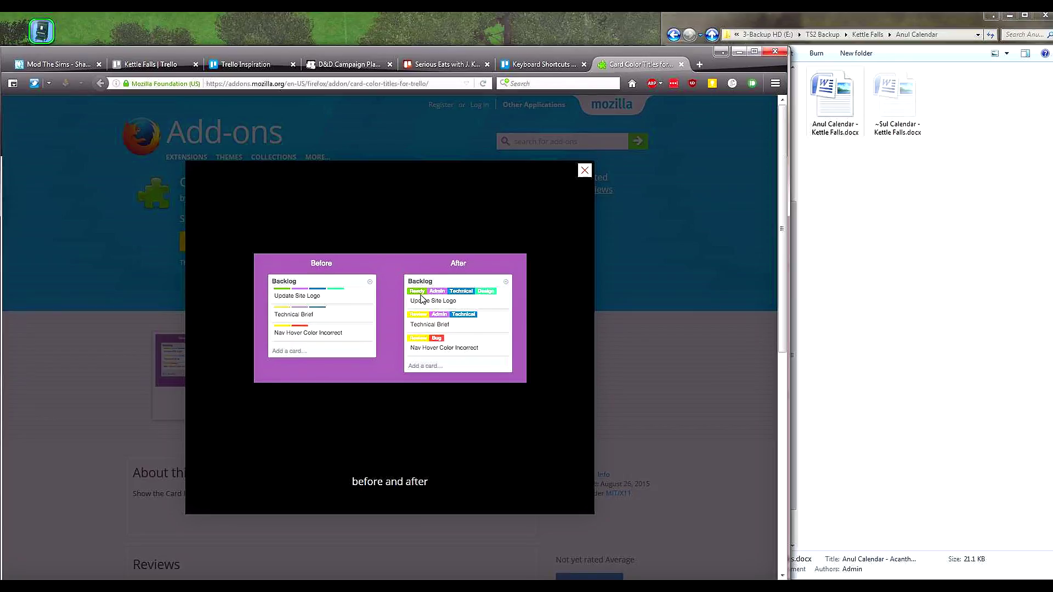
click(167, 65)
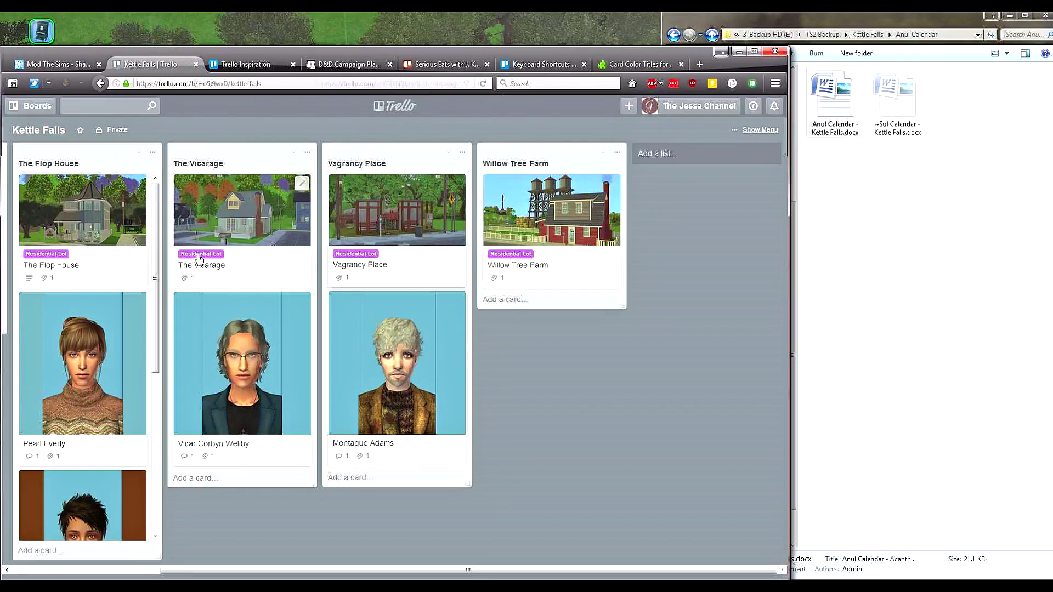
click(612, 68)
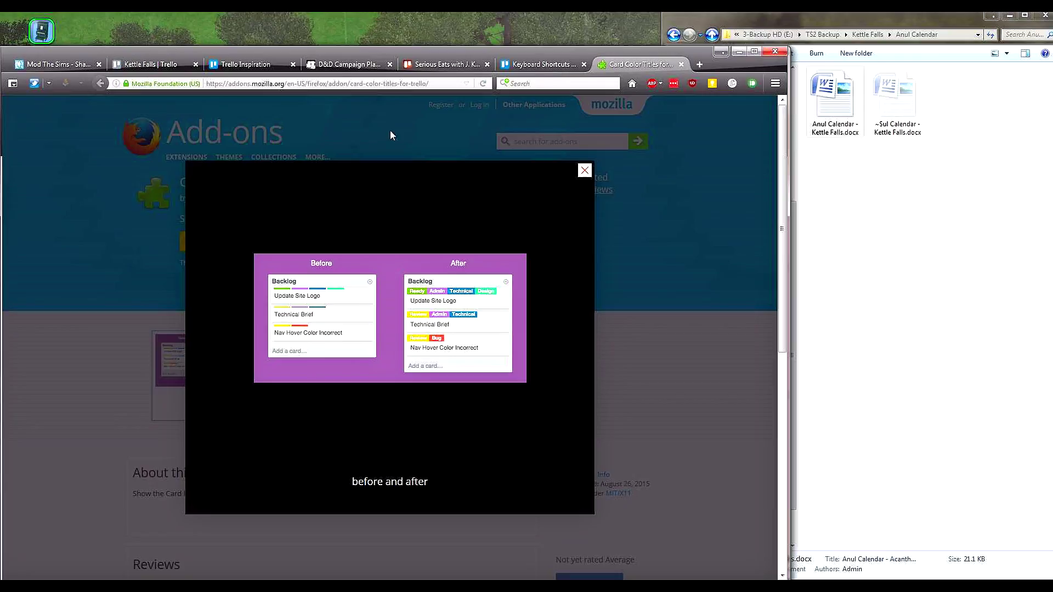
click(585, 171)
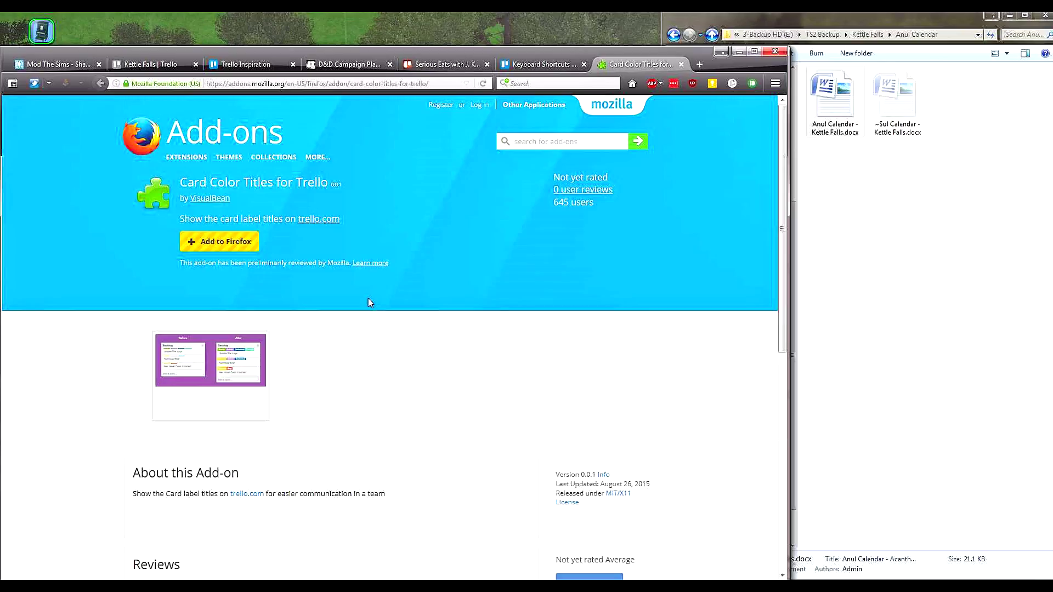
Step: Read through Trello's Keyboard Shortcuts page, including the label color keys and the card commands
click(542, 65)
scroll(635, 426, down, 9)
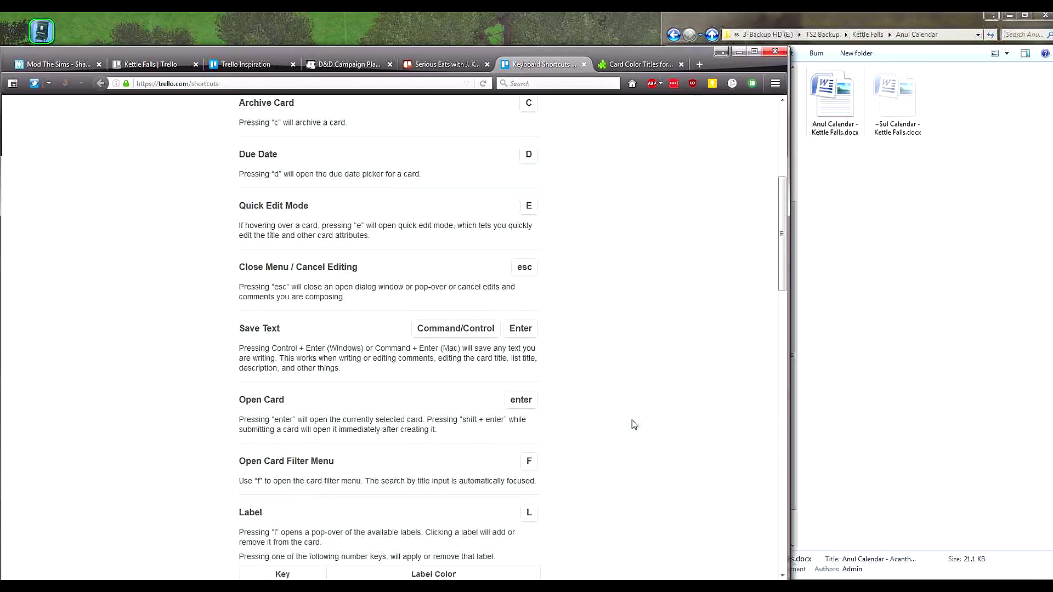
scroll(633, 425, down, 2)
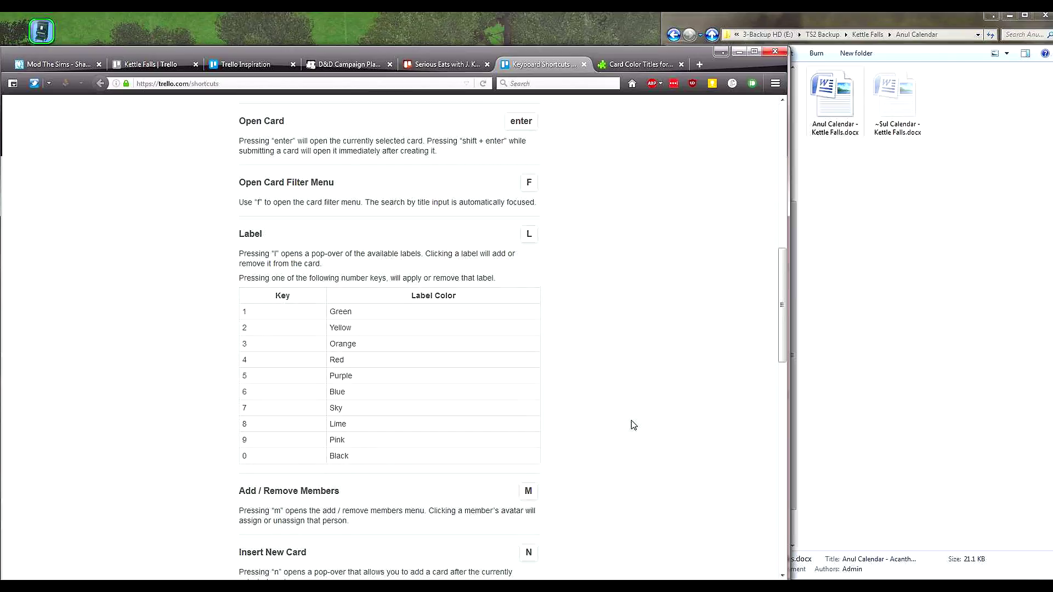
scroll(633, 425, down, 8)
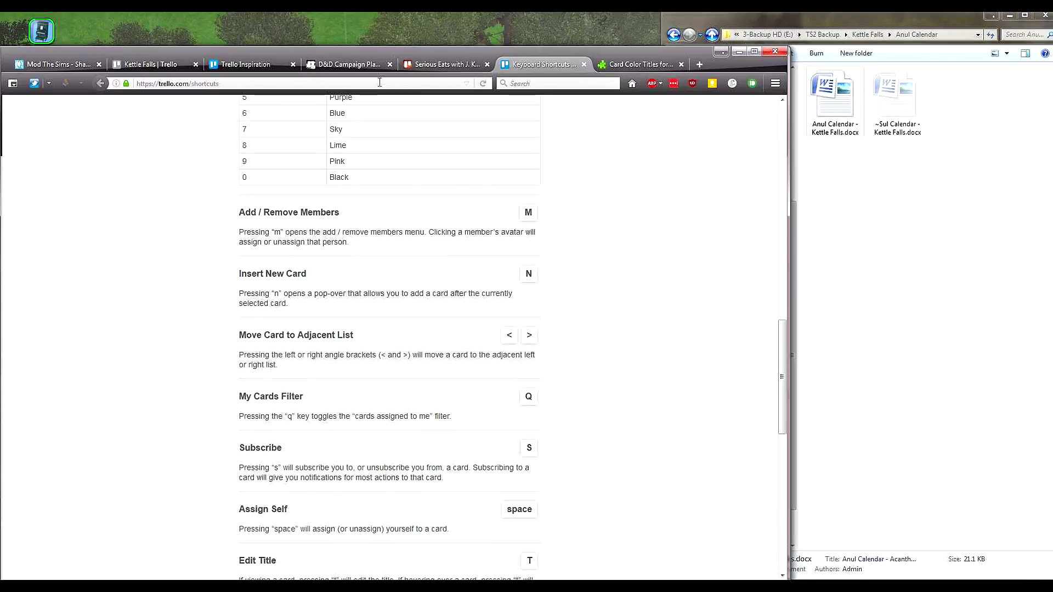
scroll(666, 422, down, 8)
scroll(665, 422, up, 20)
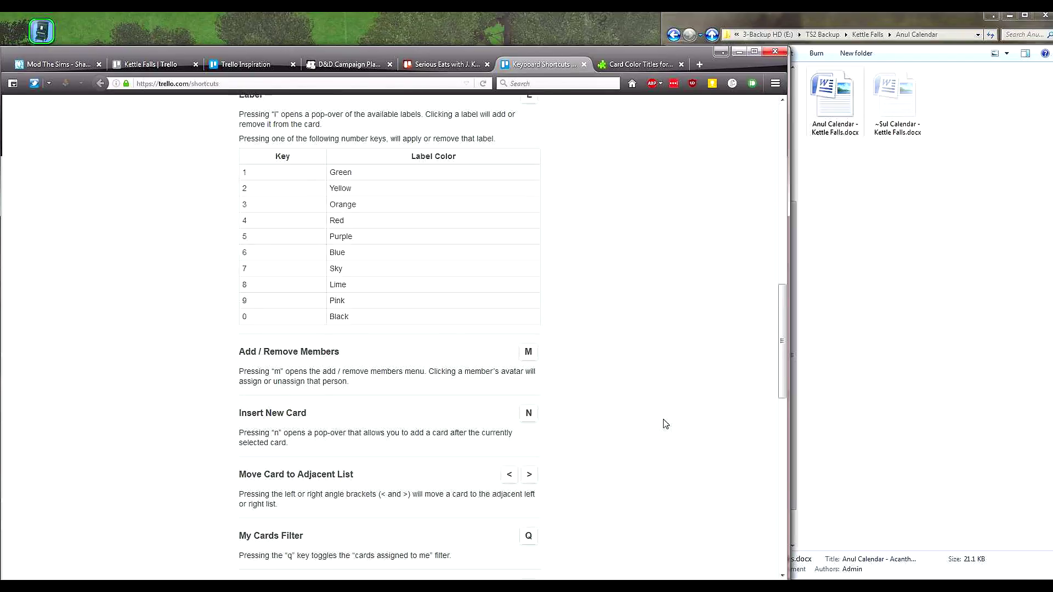
Step: Review the Kettle Falls board's menu and activity log, glance at the D&D Campaign Planning board, and close the menu
click(143, 64)
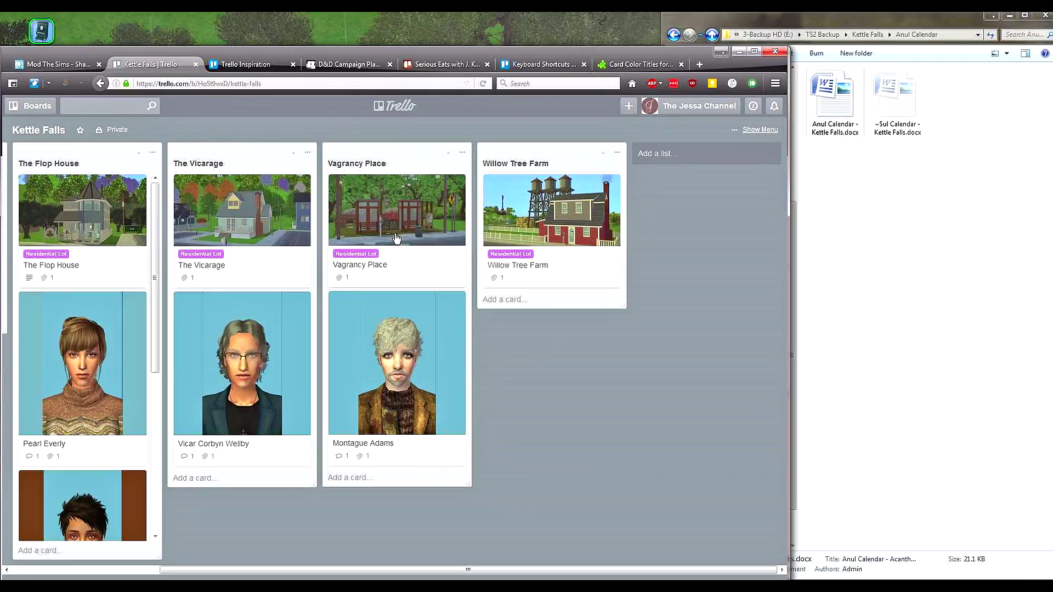
click(760, 130)
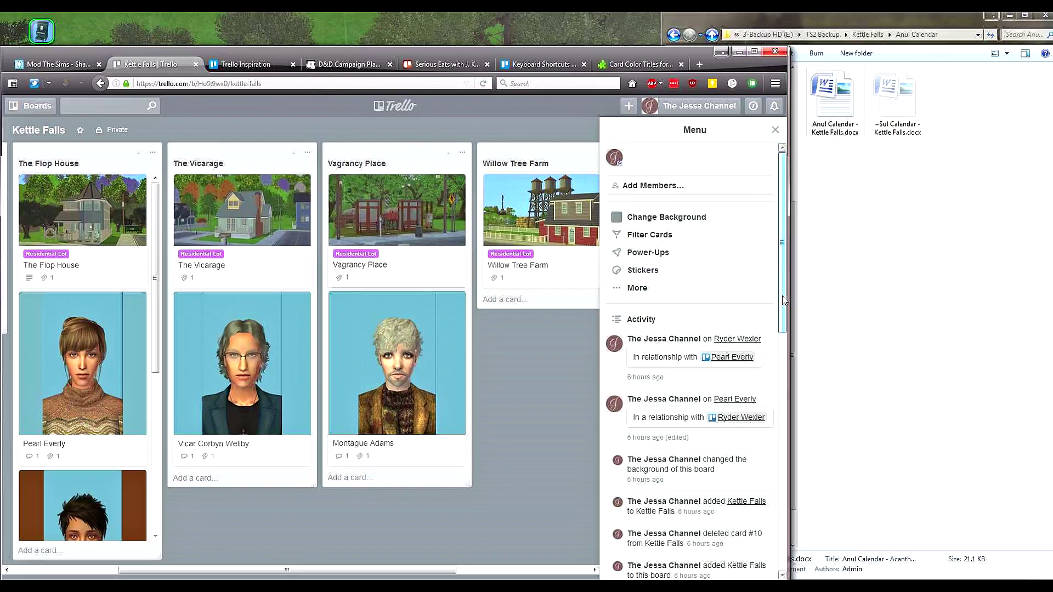
scroll(782, 303, down, 1)
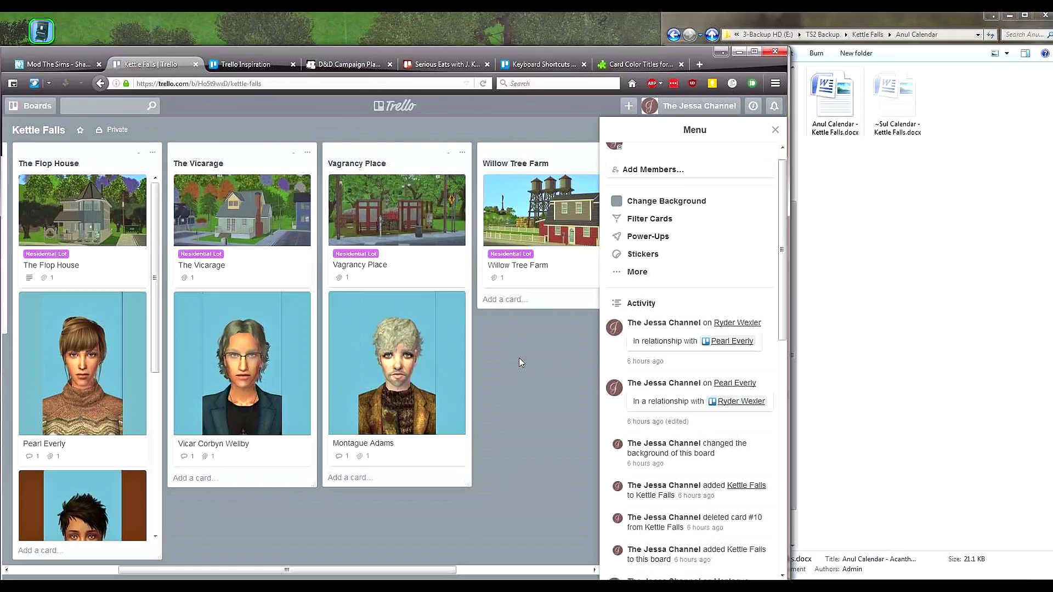
click(332, 69)
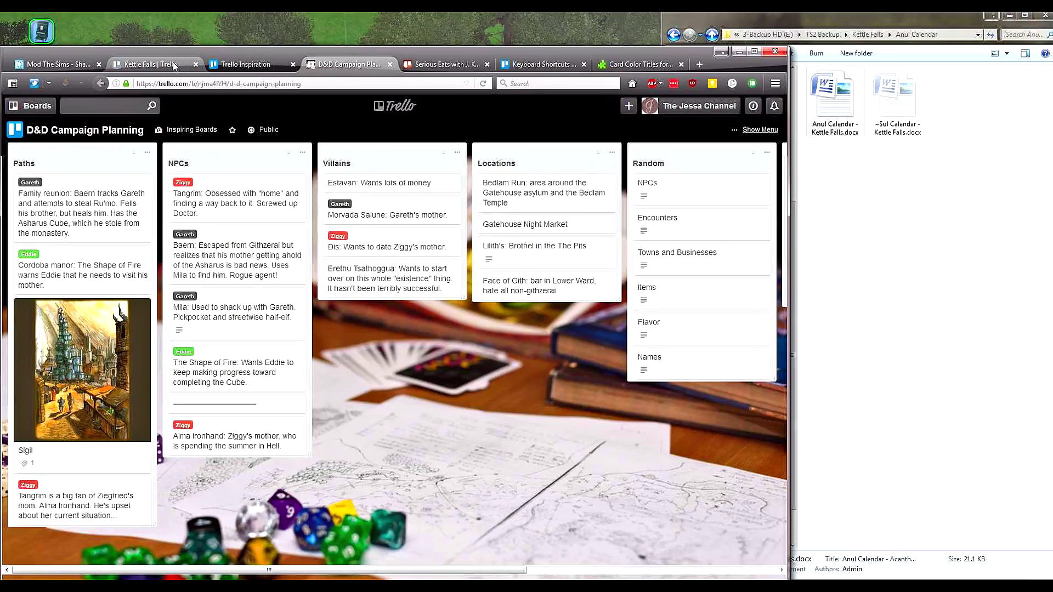
click(151, 64)
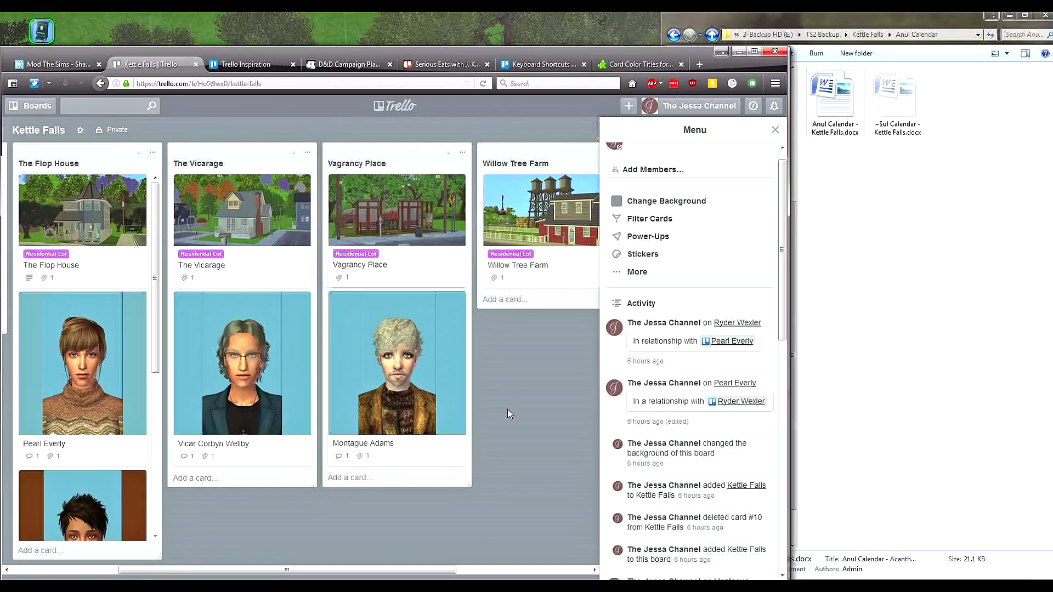
click(775, 129)
Step: Look over the Kettle Falls board's lists, down to the last character card in The Flop House
drag(584, 574, 436, 574)
drag(305, 327, 299, 396)
scroll(299, 419, down, 4)
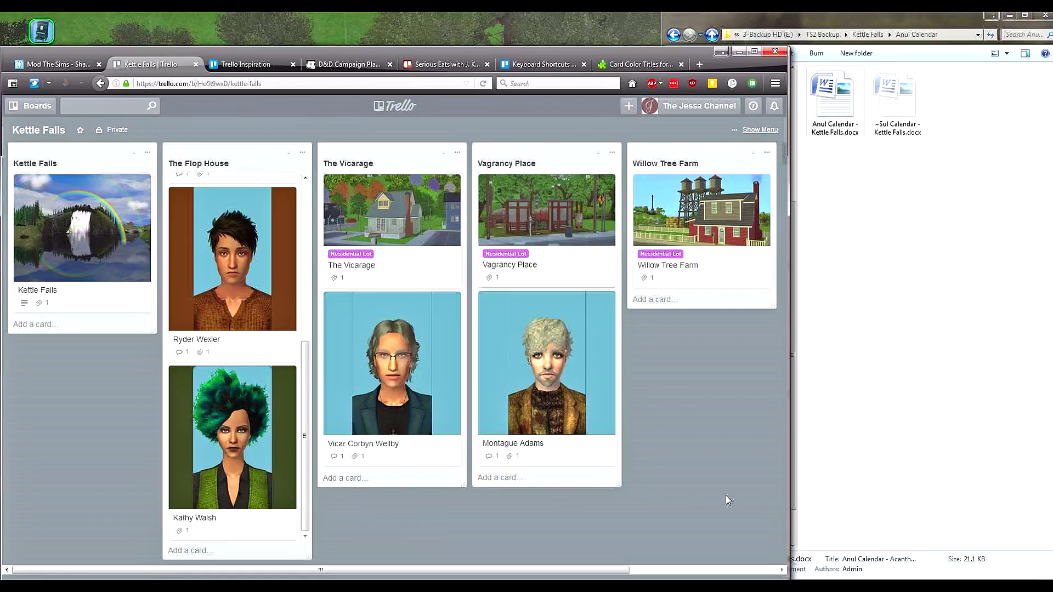
Step: Minimize the browser, switch to The Sims 2, and start the PrintScreen capture program
click(739, 53)
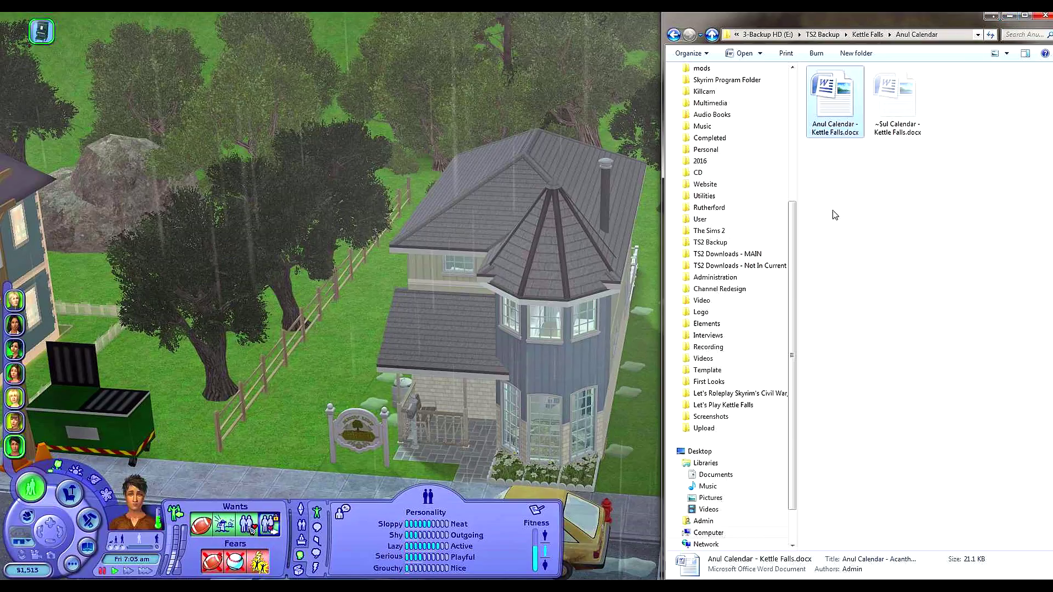
click(348, 550)
click(11, 575)
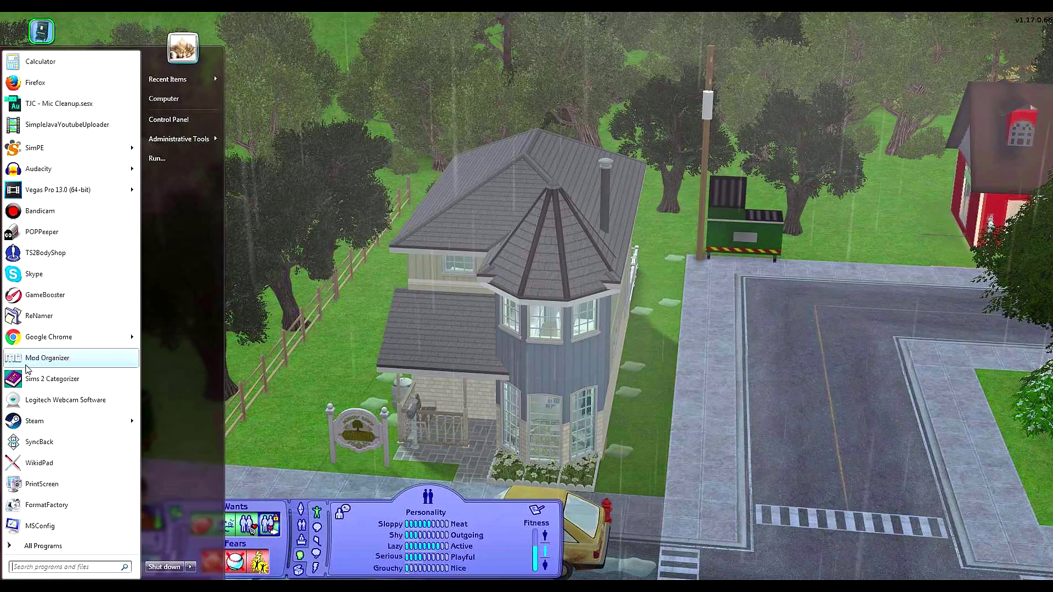
click(32, 485)
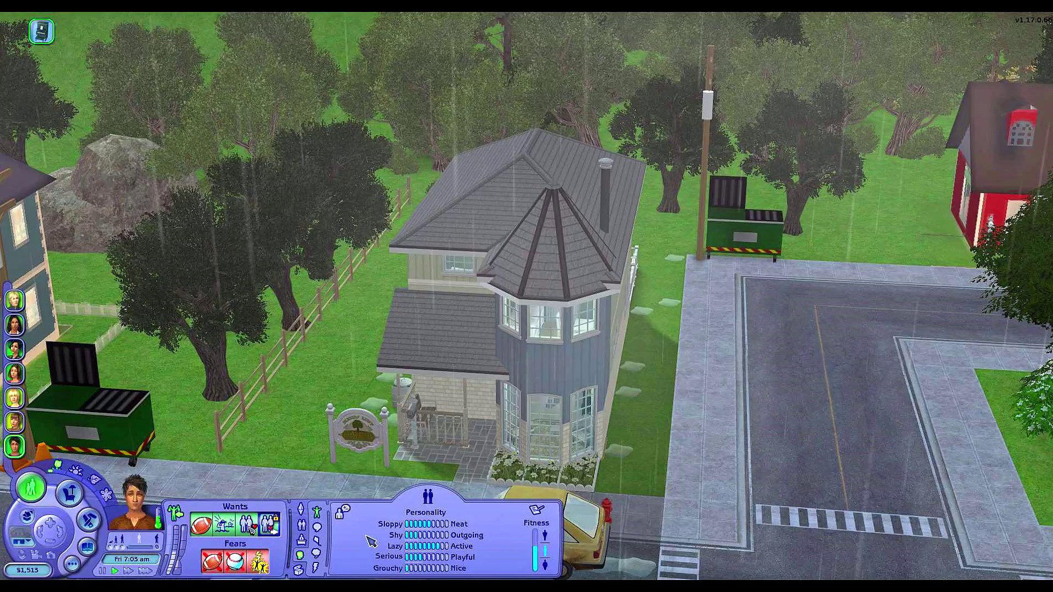
Step: Show The Flop House's upper floor without the roof and zoom in on the Sims beside the piano
key(Page_Down)
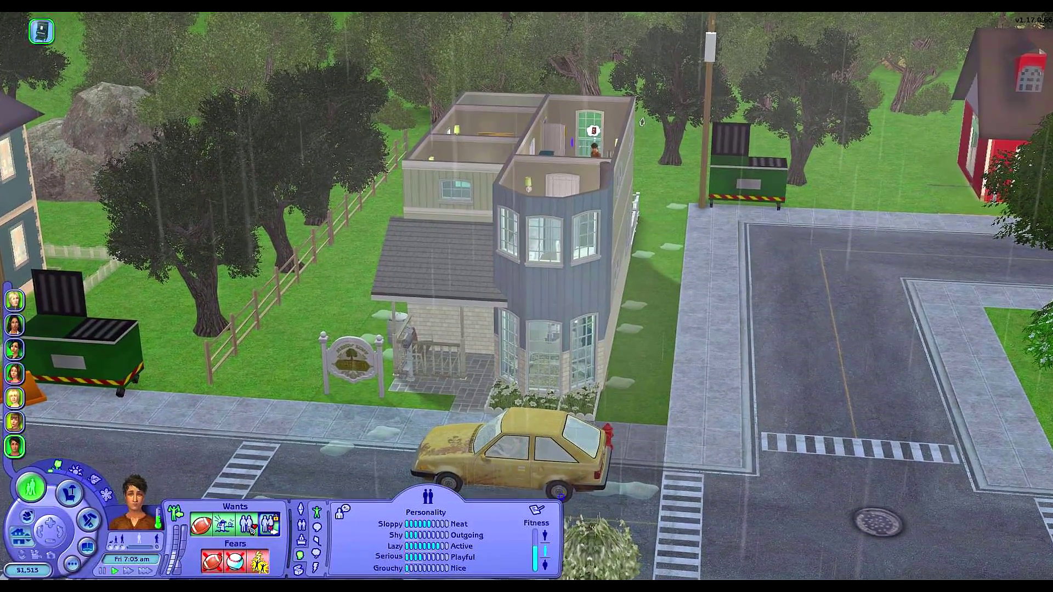
scroll(672, 302, up, 2)
drag(671, 302, 742, 409)
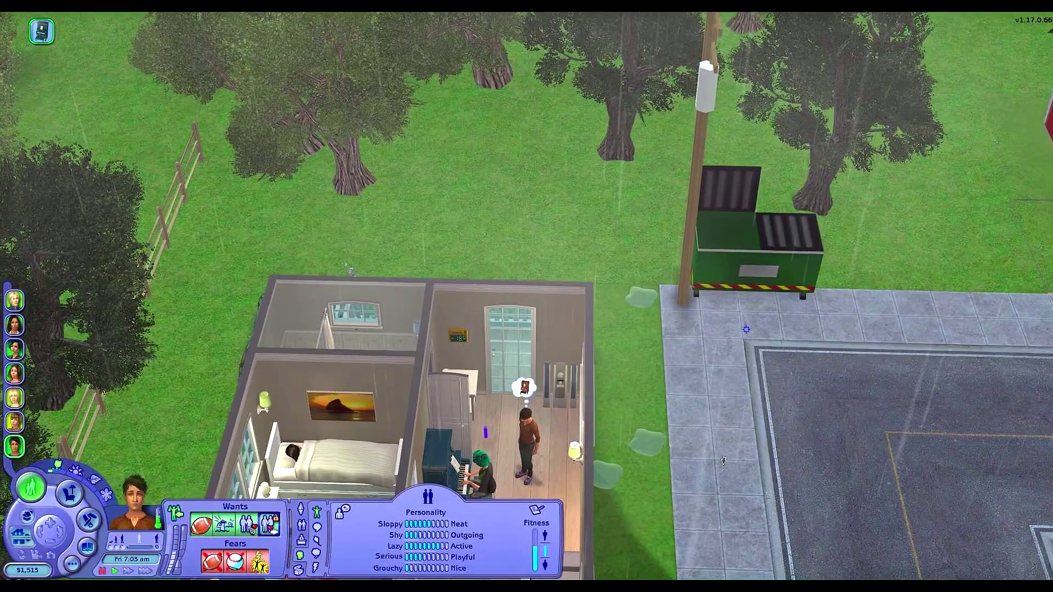
drag(745, 330, 719, 501)
scroll(730, 494, up, 3)
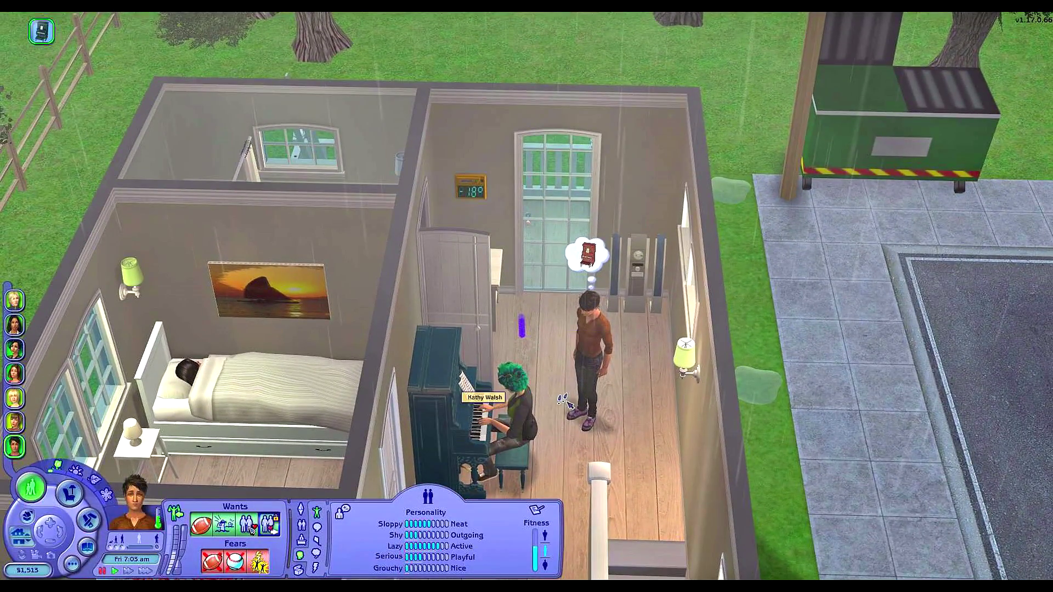
click(591, 345)
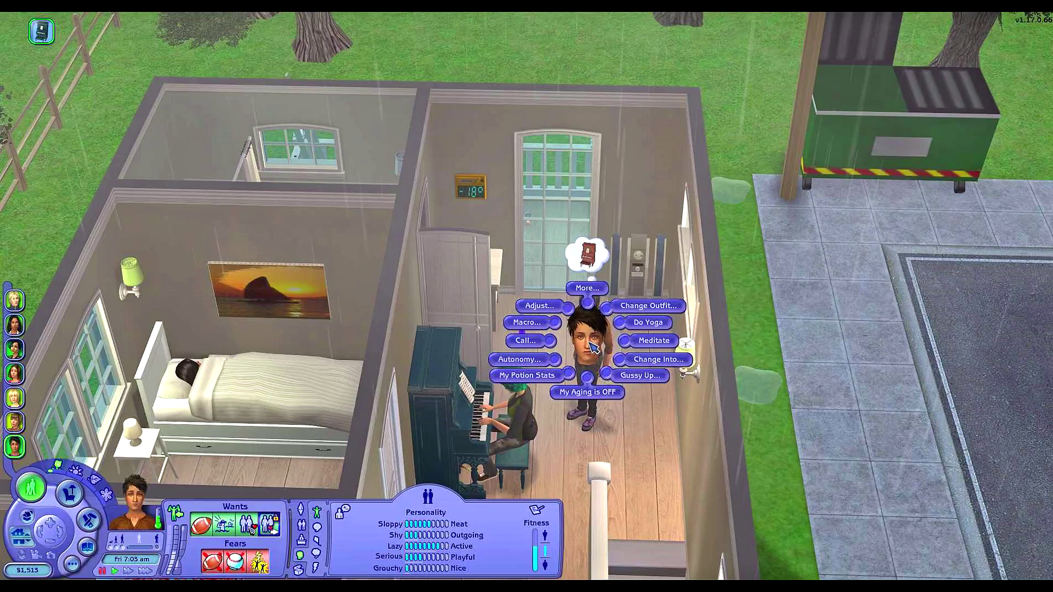
click(639, 382)
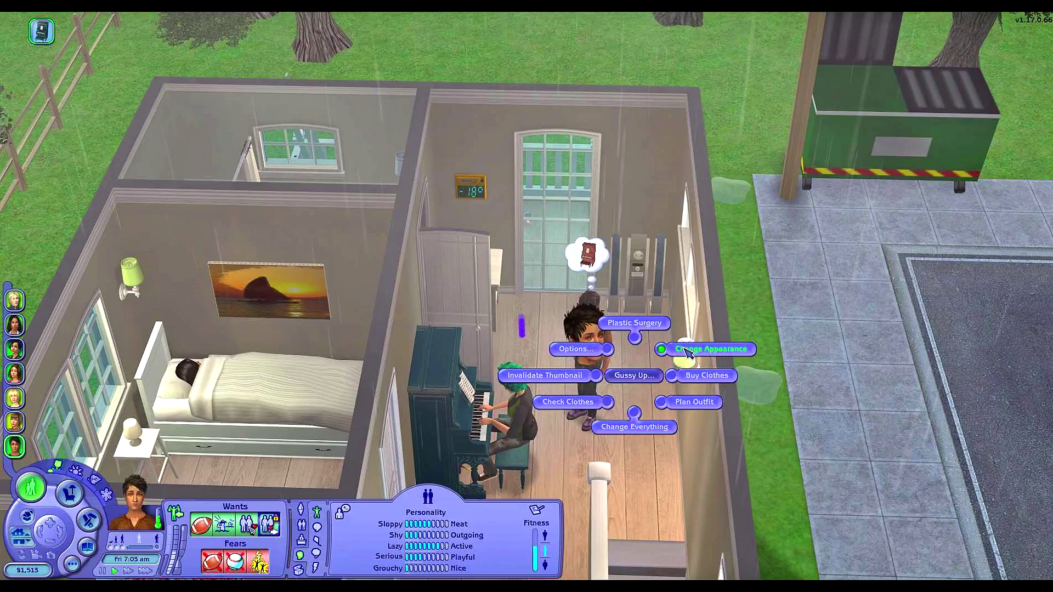
click(686, 350)
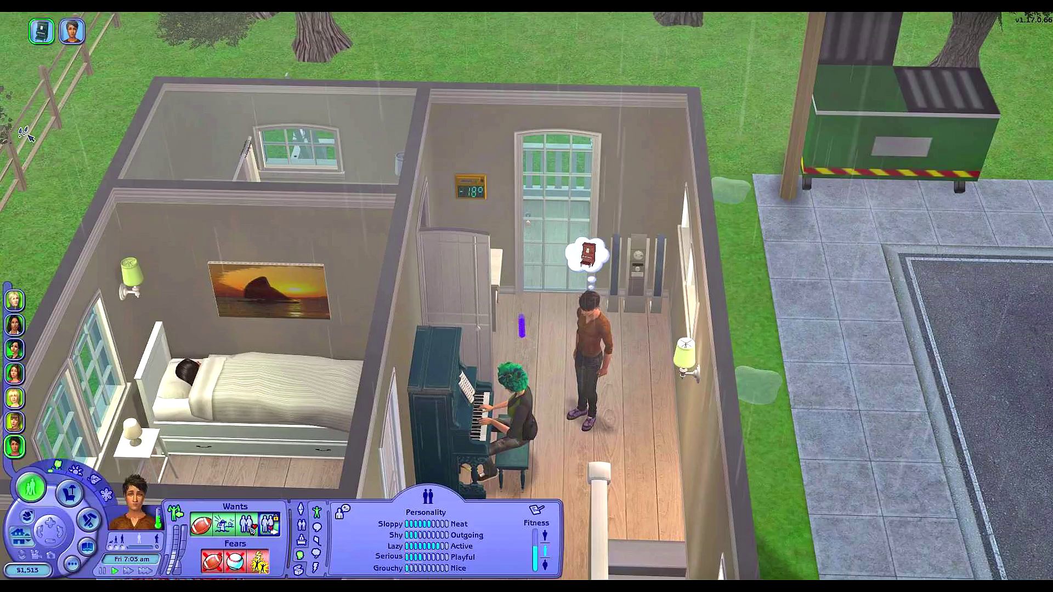
click(39, 34)
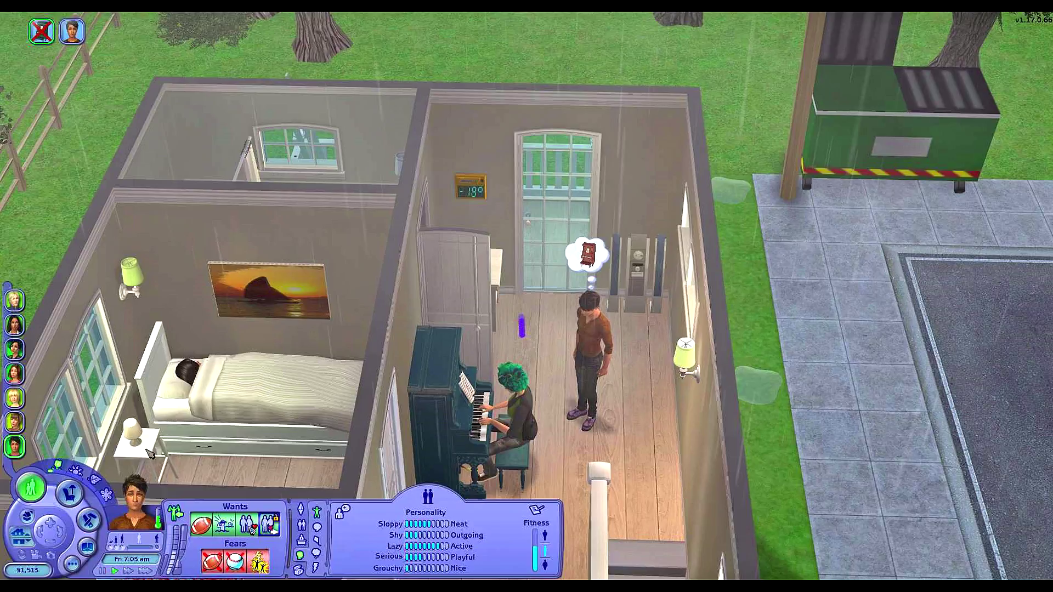
click(103, 572)
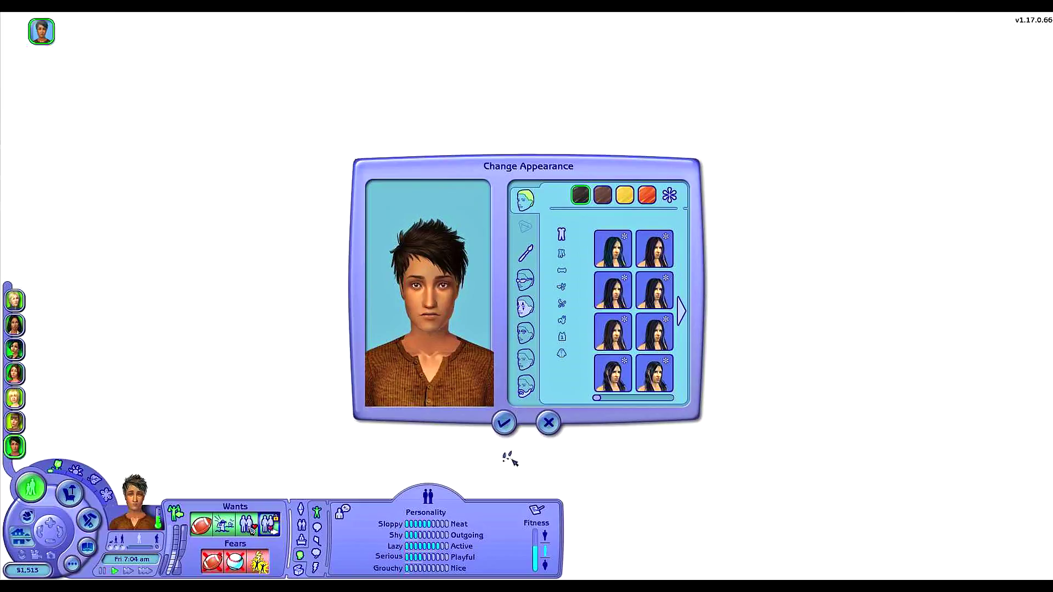
click(548, 423)
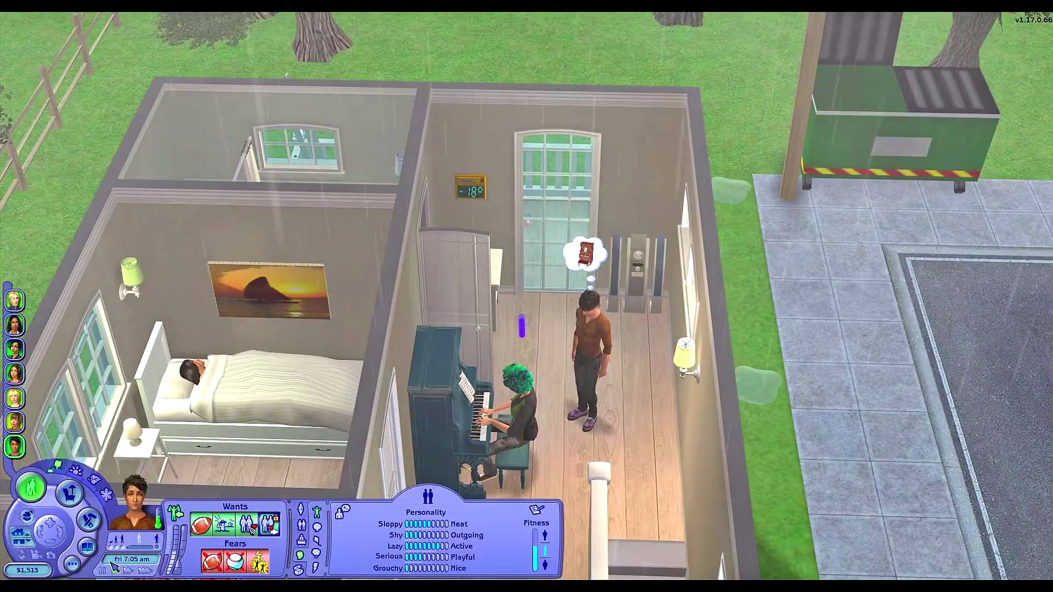
Step: Have the standing Sim in the brown shirt use Change Appearance under Gussy Up, with the game paused again
click(114, 569)
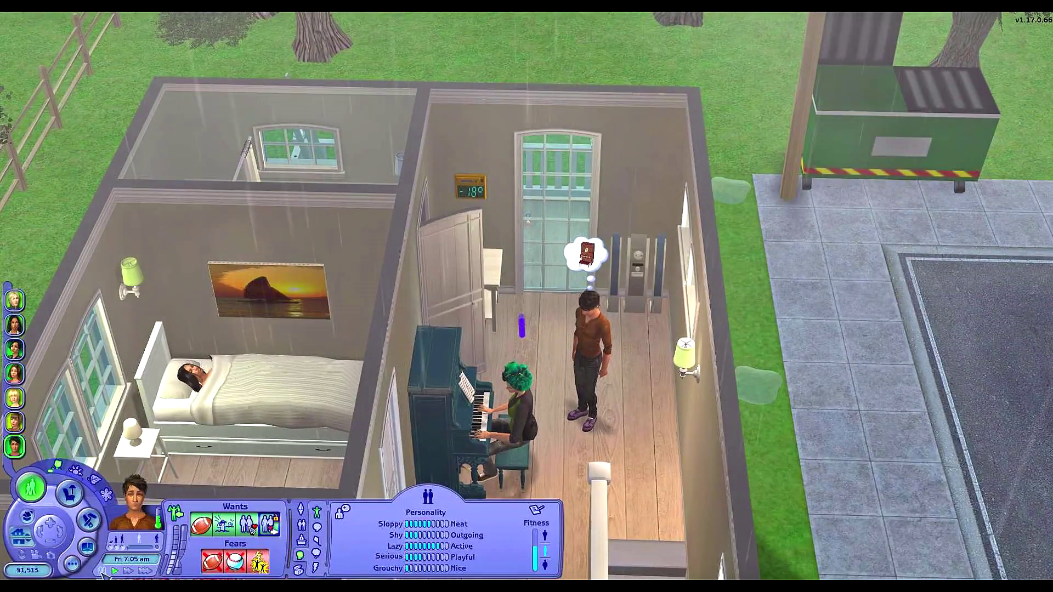
click(594, 345)
click(647, 380)
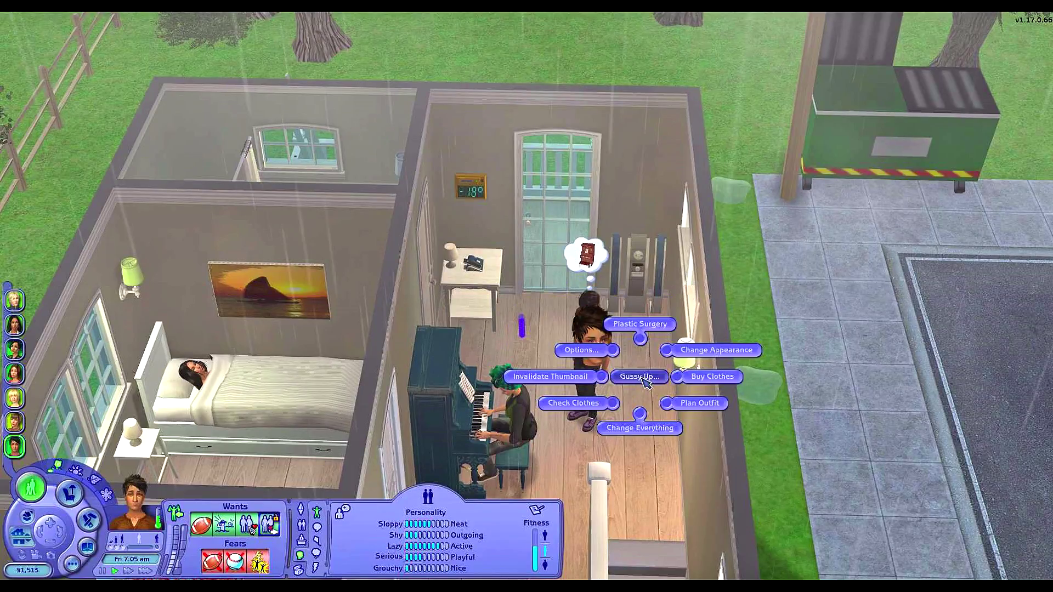
click(695, 354)
click(103, 571)
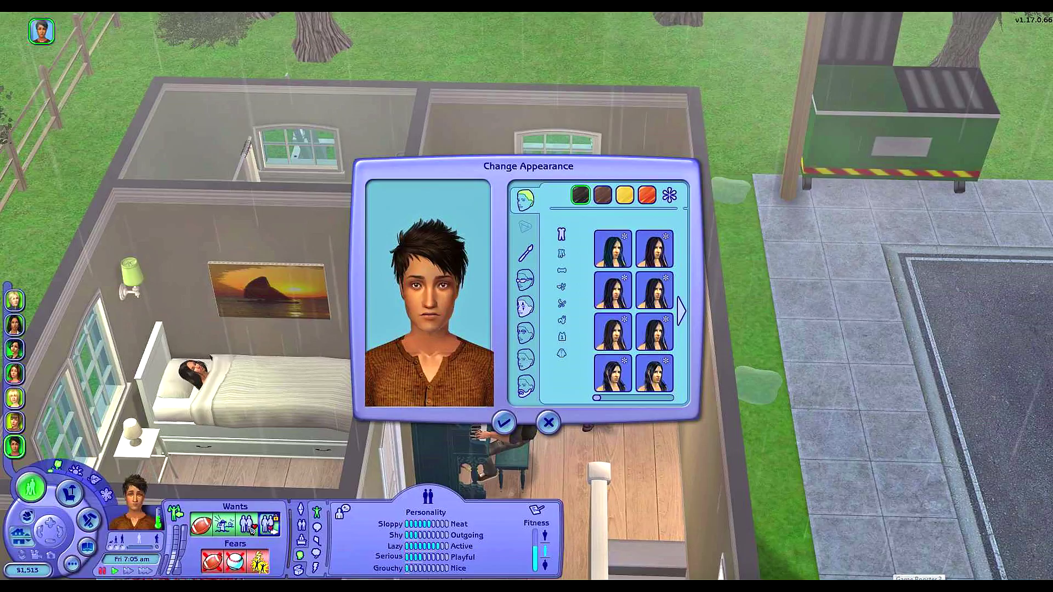
Step: Capture the Sim's portrait from the Change Appearance dialog and select 2016-09-07 - 001.jpg in the Screenshots folder
key(Print)
drag(368, 178, 515, 447)
key(alt+Tab)
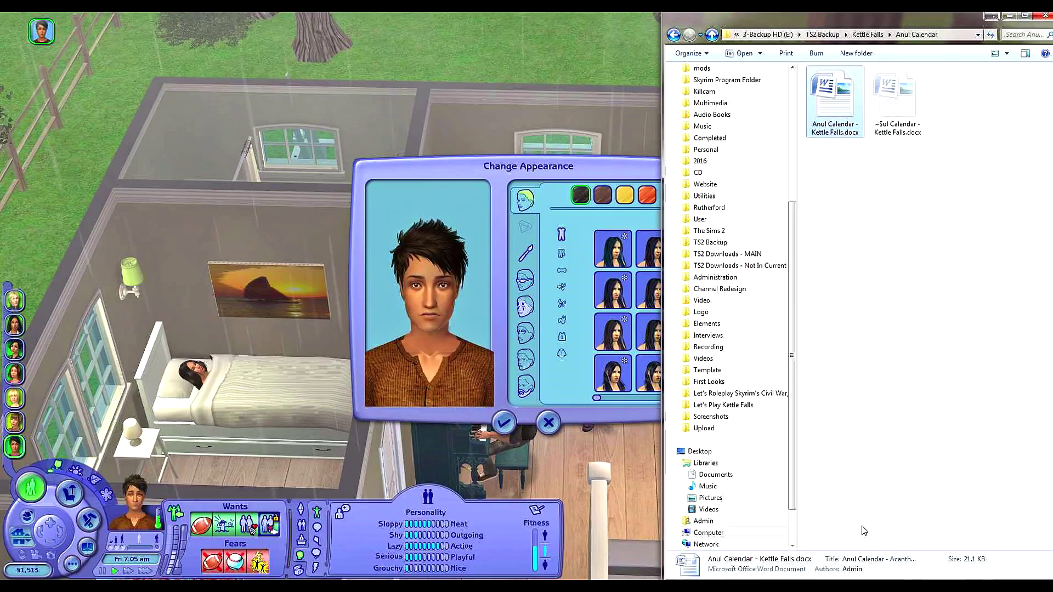
click(717, 349)
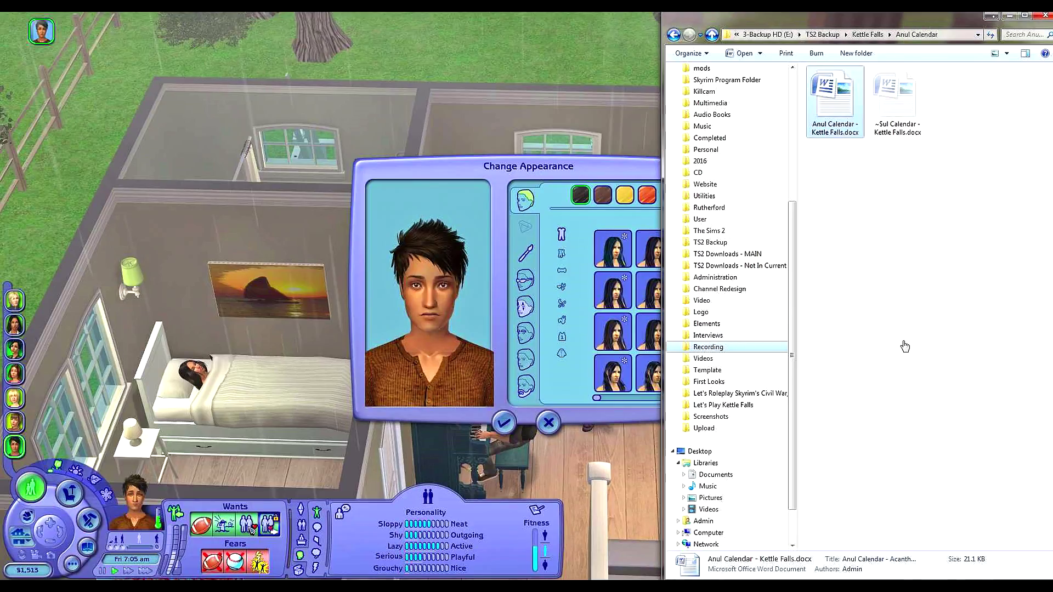
click(723, 406)
click(710, 417)
click(1024, 190)
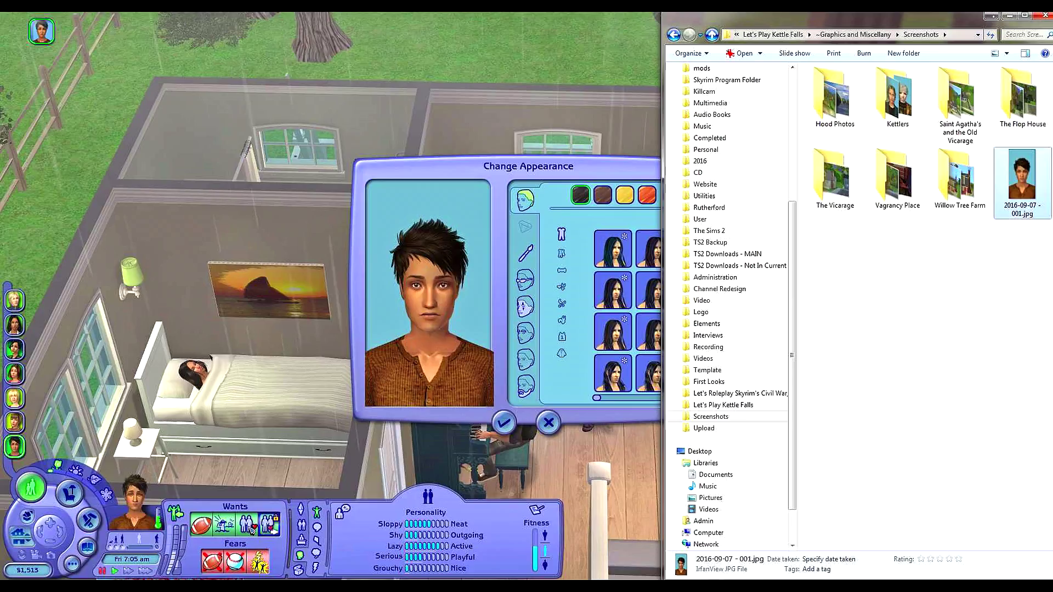
Step: Add 2016-09-07 - 001.jpg from the Screenshots folder as a new card in Trello's Vagrancy Place list
key(alt+Tab)
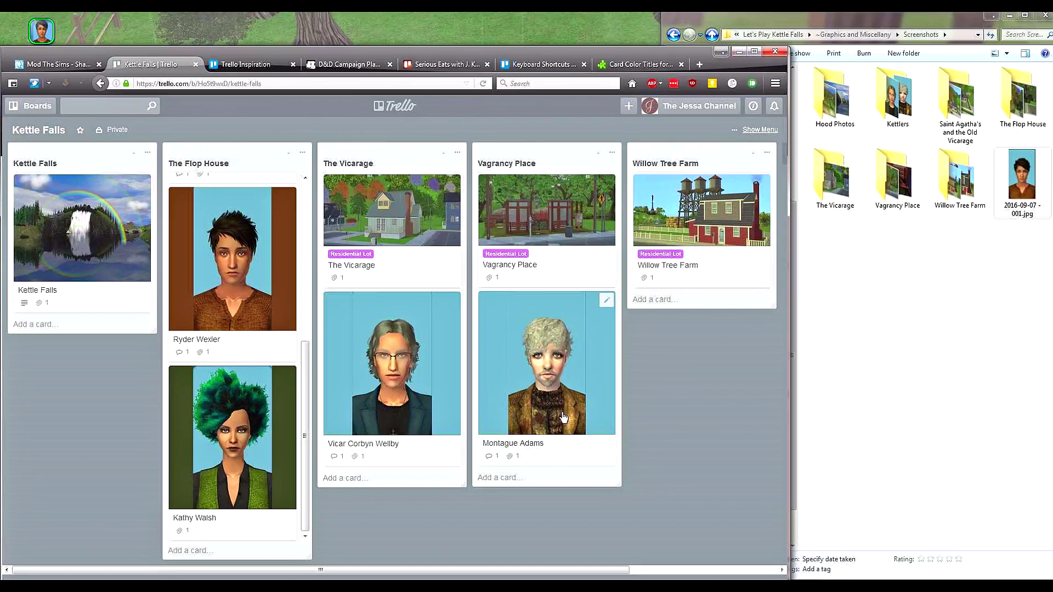
drag(1029, 190, 503, 485)
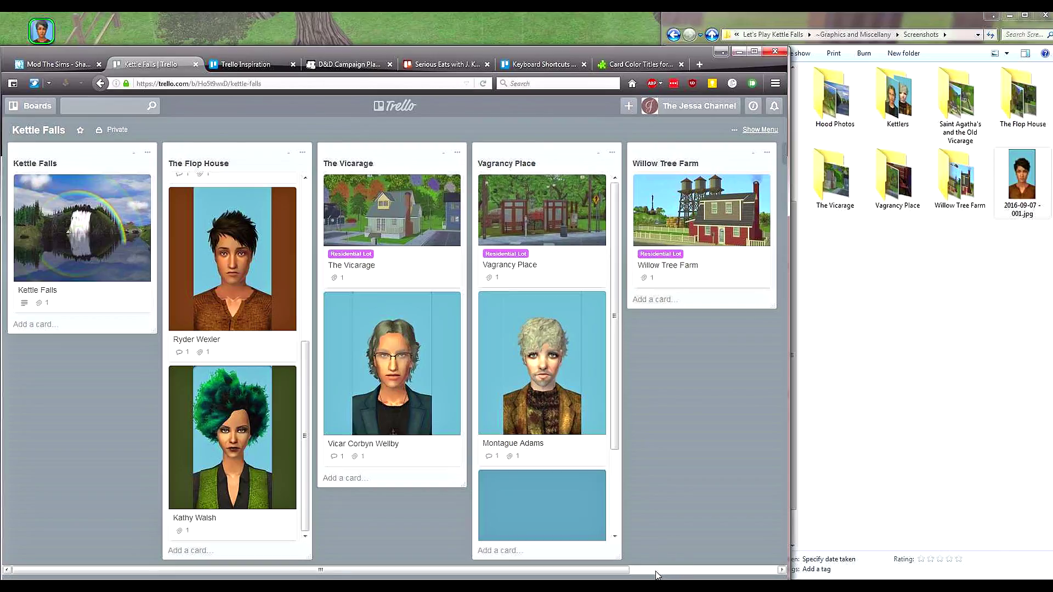
scroll(618, 417, down, 3)
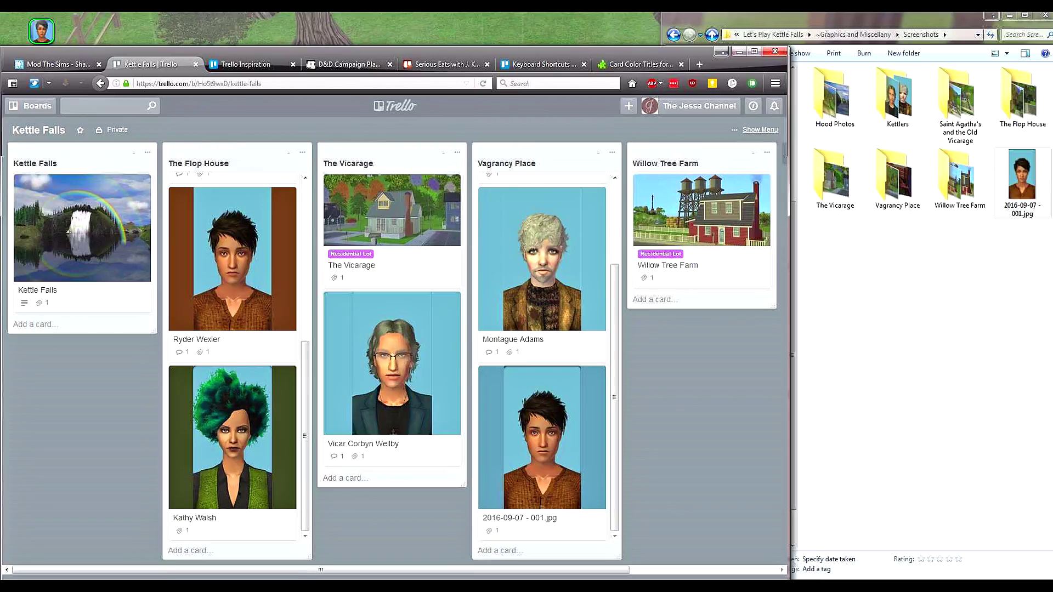
Step: Check the new portrait card's details, close it, and look back over the Vagrancy Place and Flop House lists
click(511, 530)
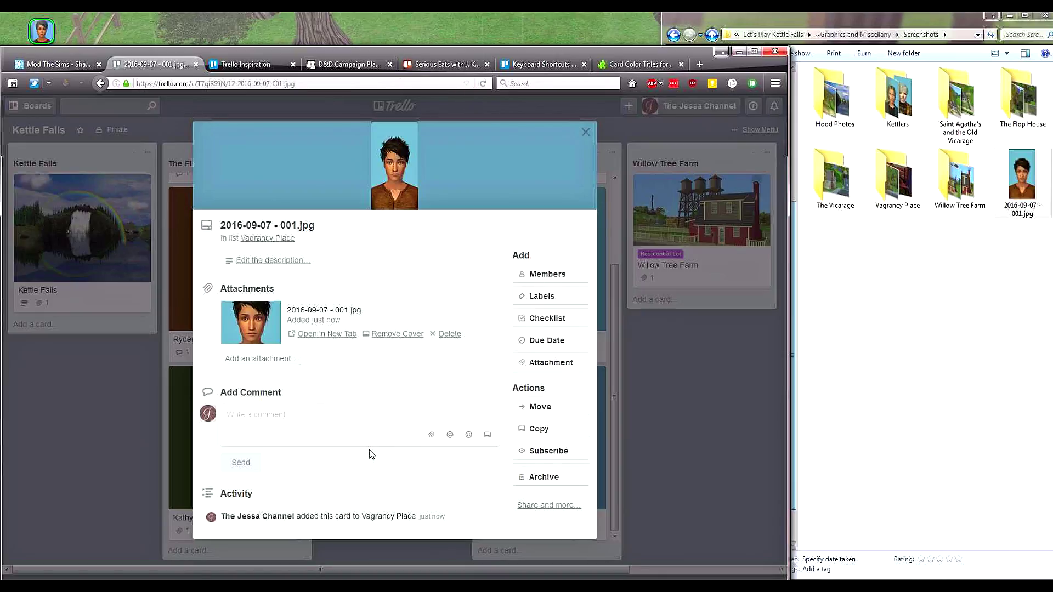
click(585, 134)
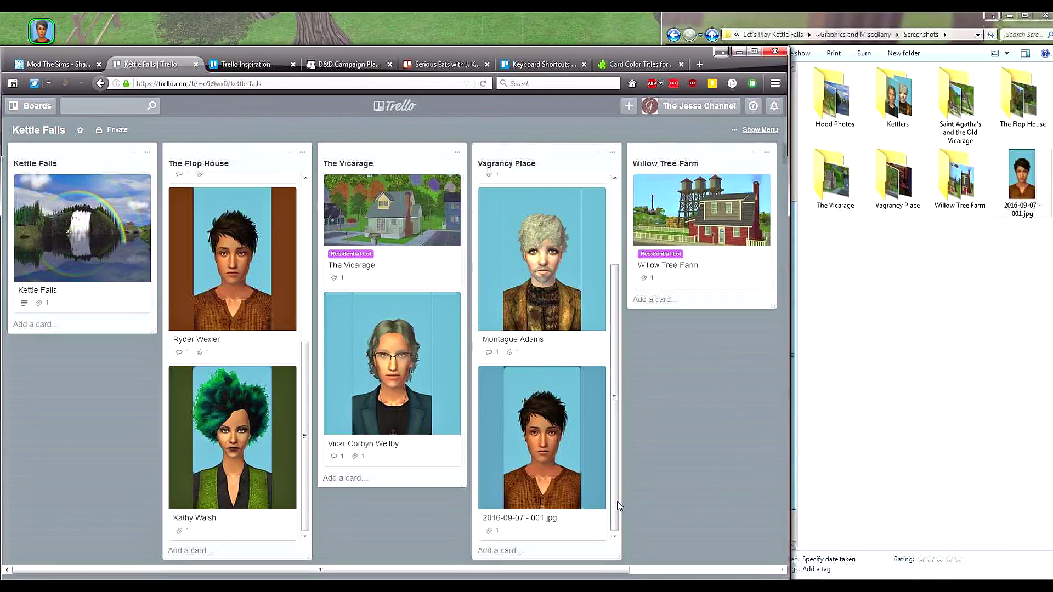
drag(615, 503, 608, 376)
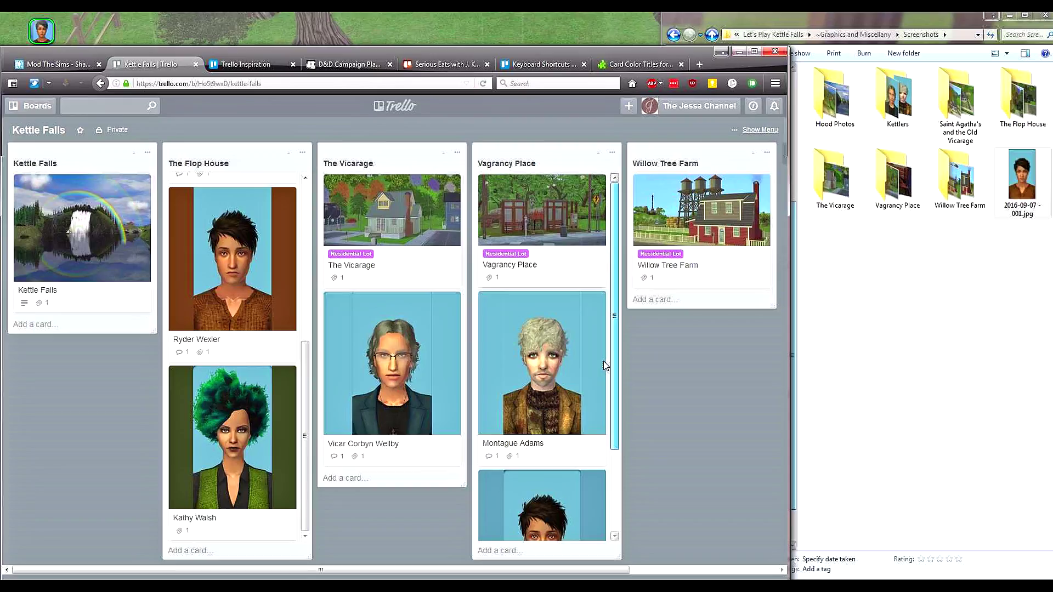
drag(304, 412, 301, 211)
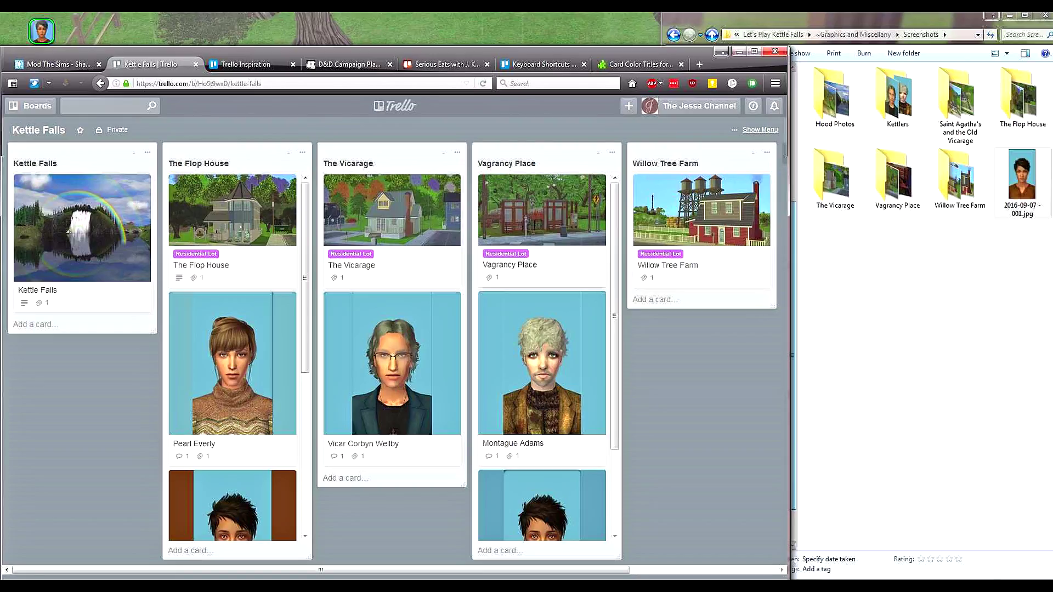
Step: Return to The Sims 2 by minimizing the browser and file window, and dismiss the Change Appearance dialog without changes
click(737, 52)
click(1012, 16)
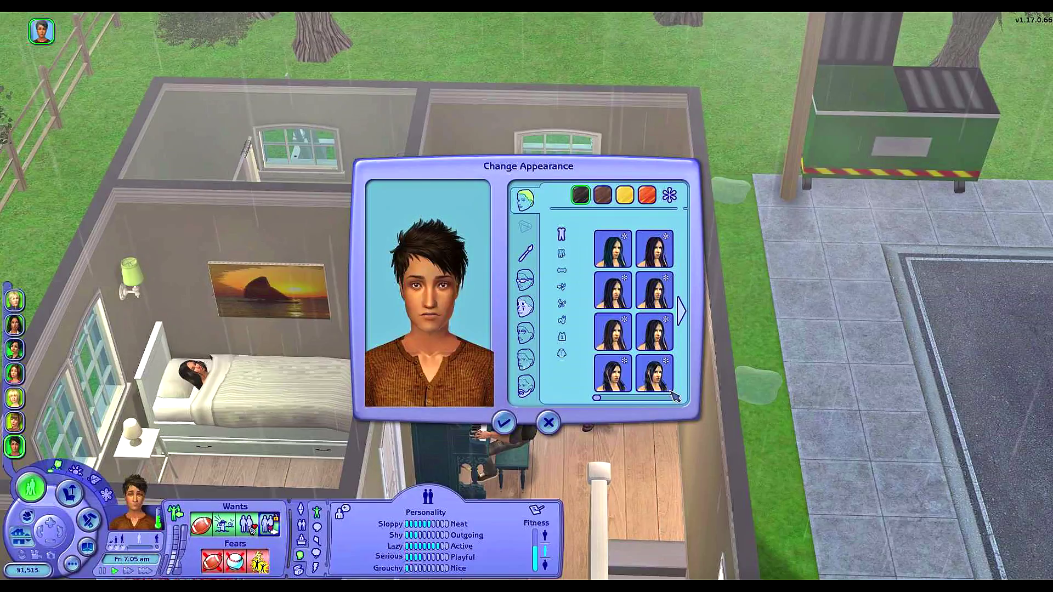
click(549, 422)
scroll(652, 426, down, 2)
drag(655, 175, 614, 381)
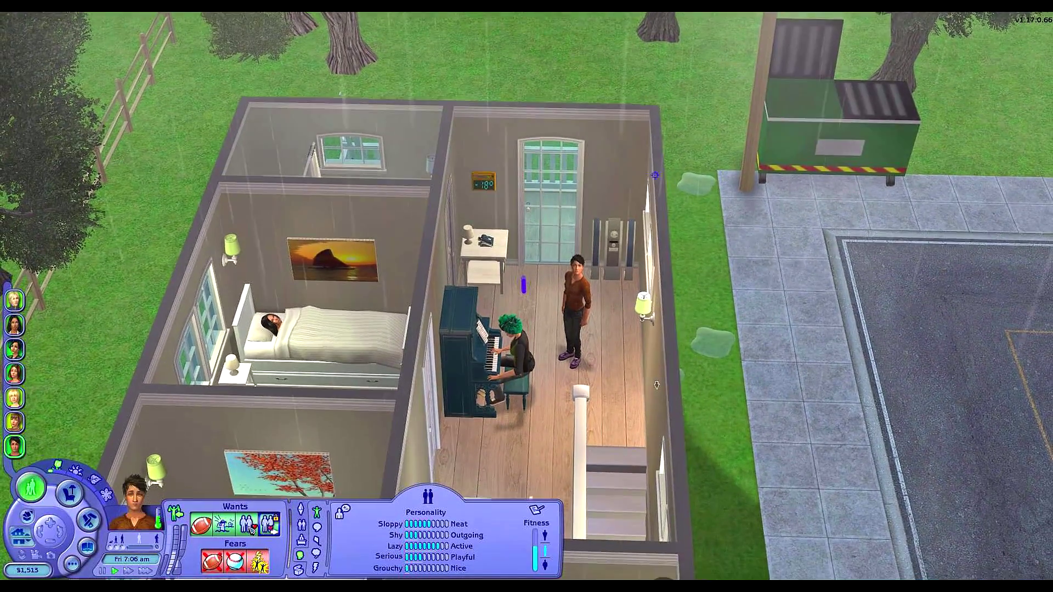
drag(626, 221, 627, 226)
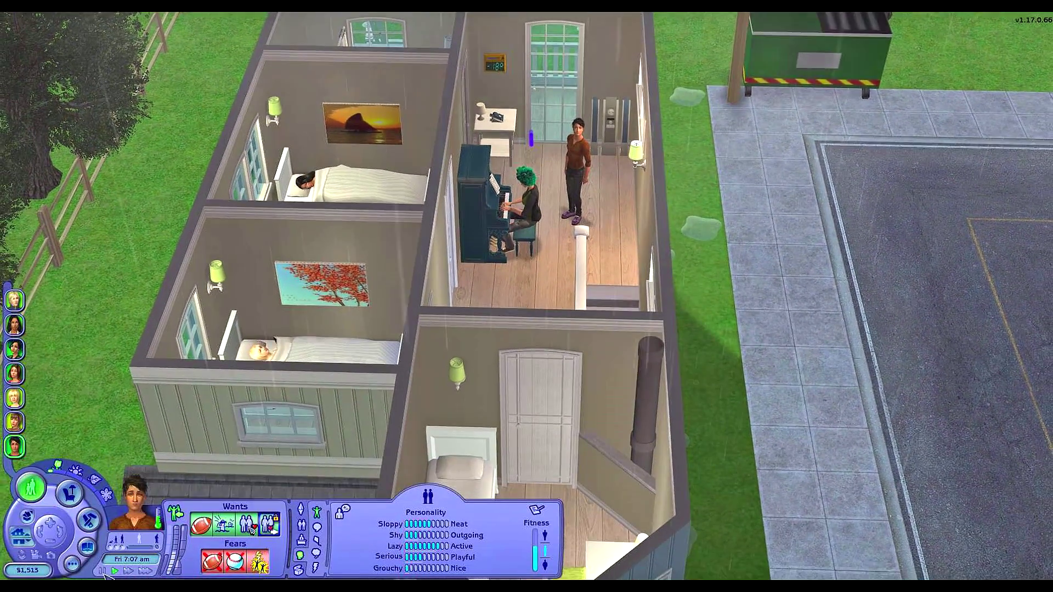
scroll(709, 394, up, 2)
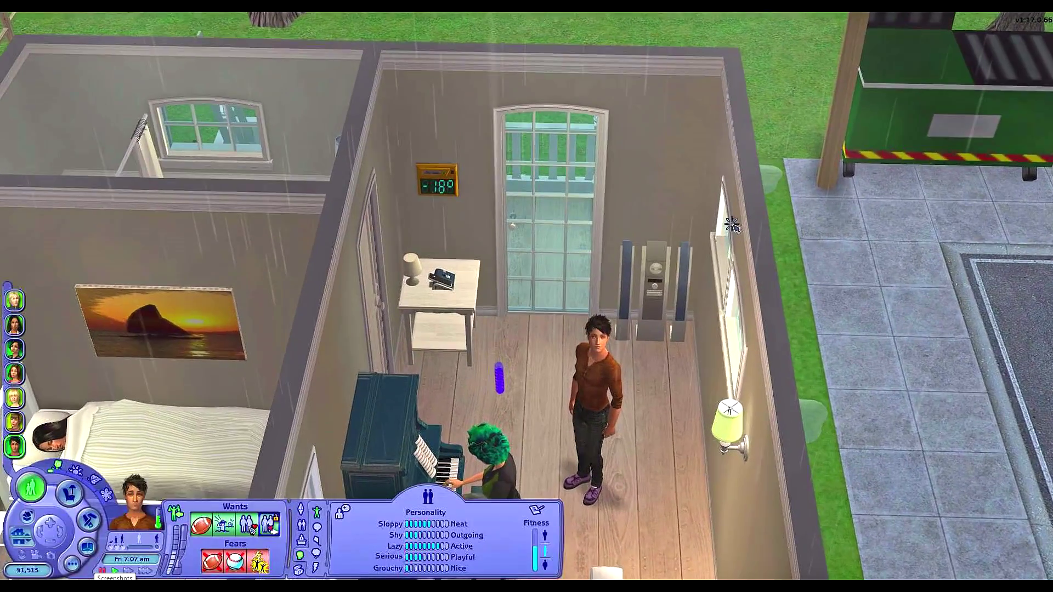
drag(732, 223, 840, 409)
scroll(877, 408, up, 2)
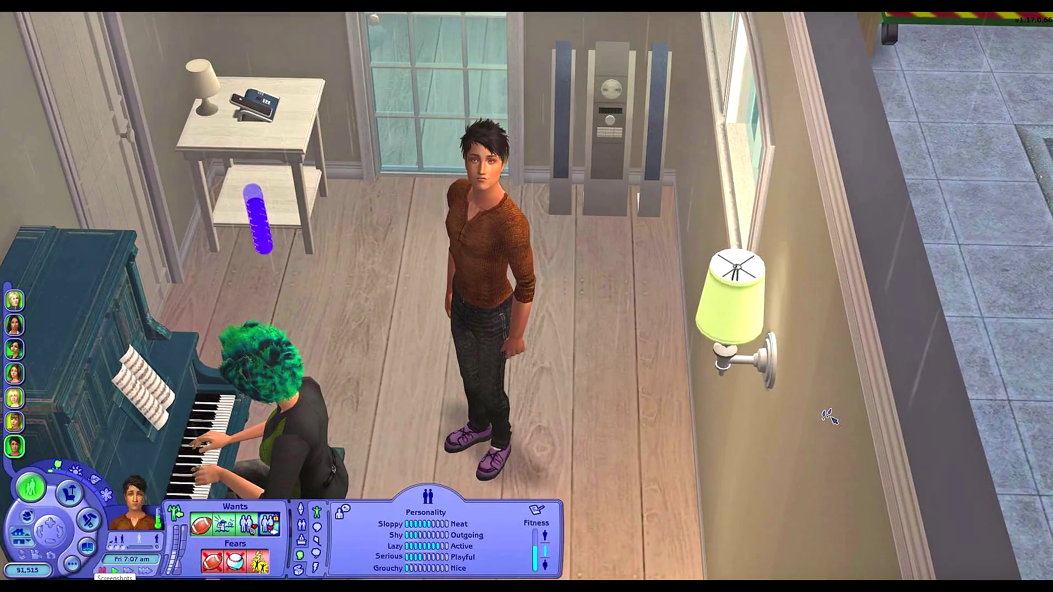
scroll(833, 420, down, 2)
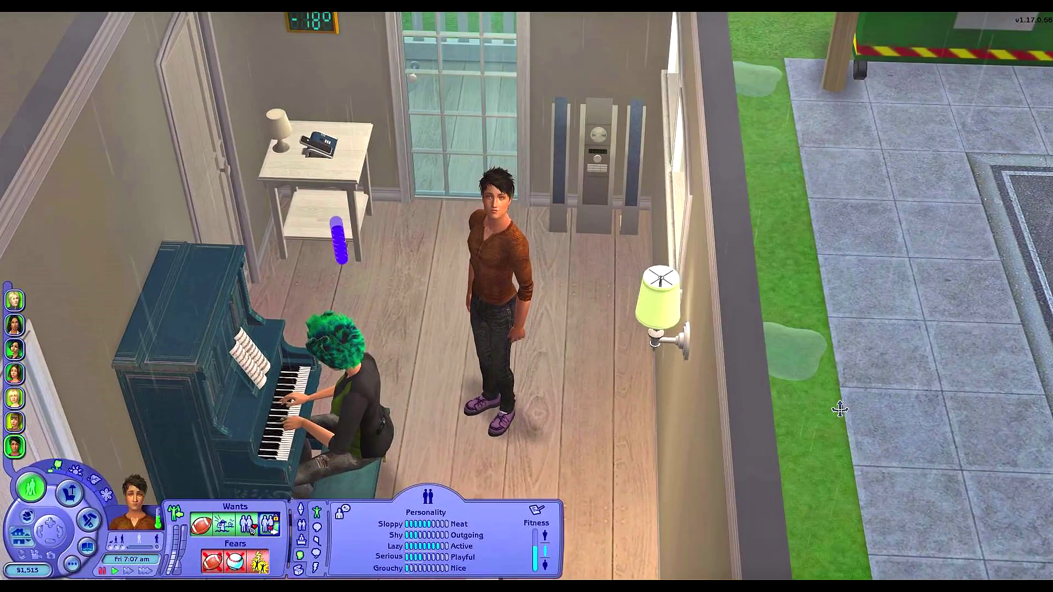
scroll(796, 421, up, 2)
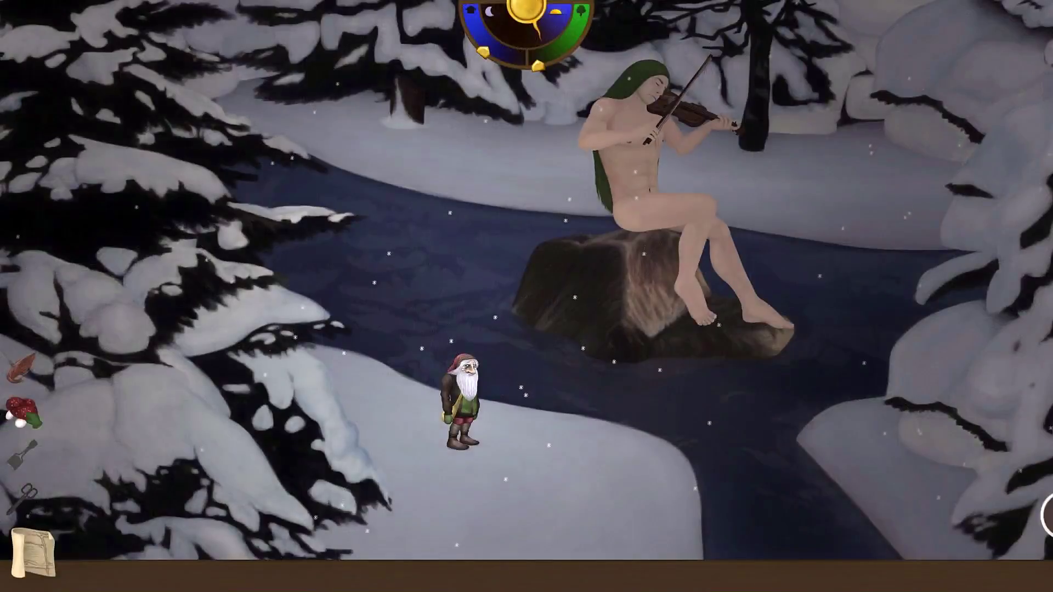
click(791, 258)
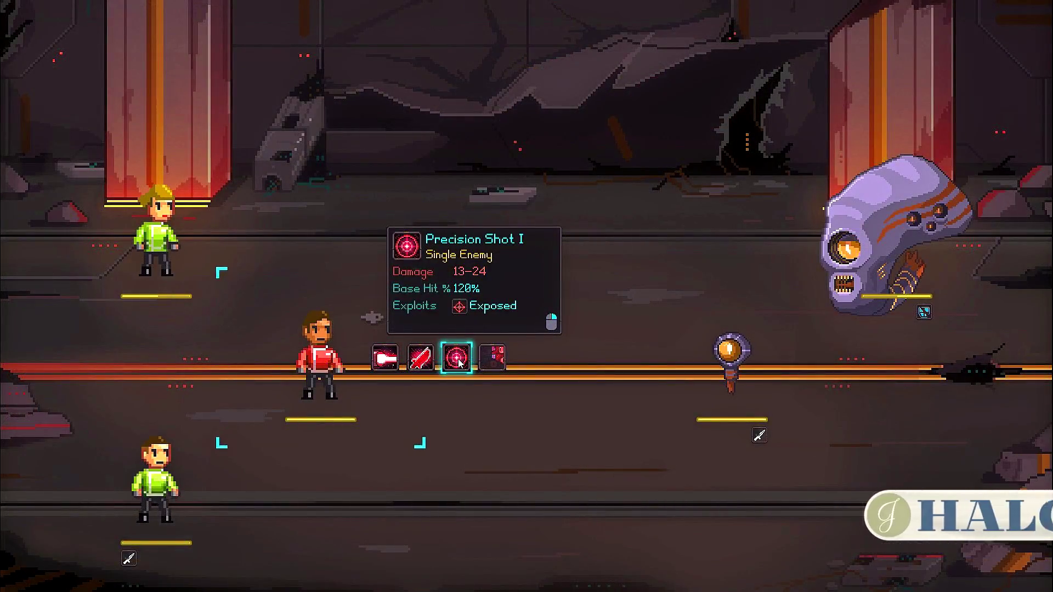
click(459, 364)
click(858, 244)
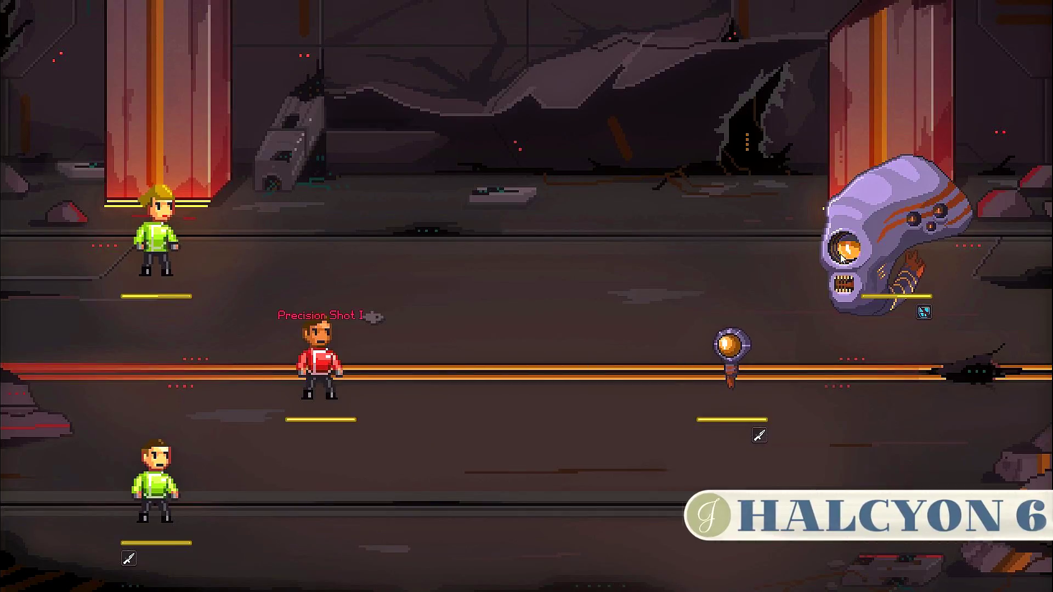